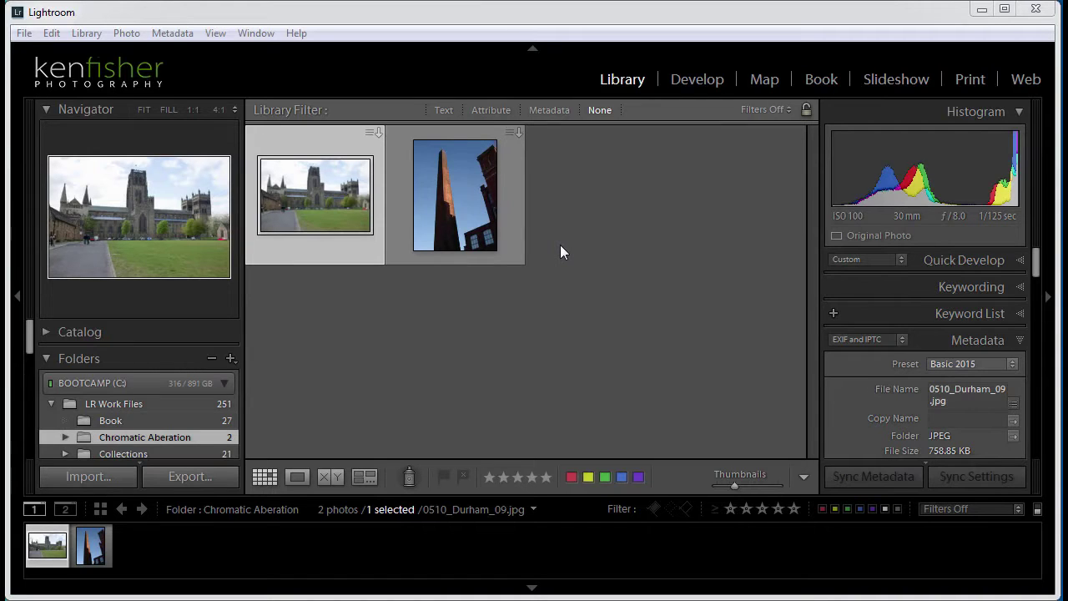
Step: Cycle the grid view style to show cell extras and inspect the icons and info tooltip on the 0510_Durham_09.jpg thumbnail
{"action": "key", "text": "j"}
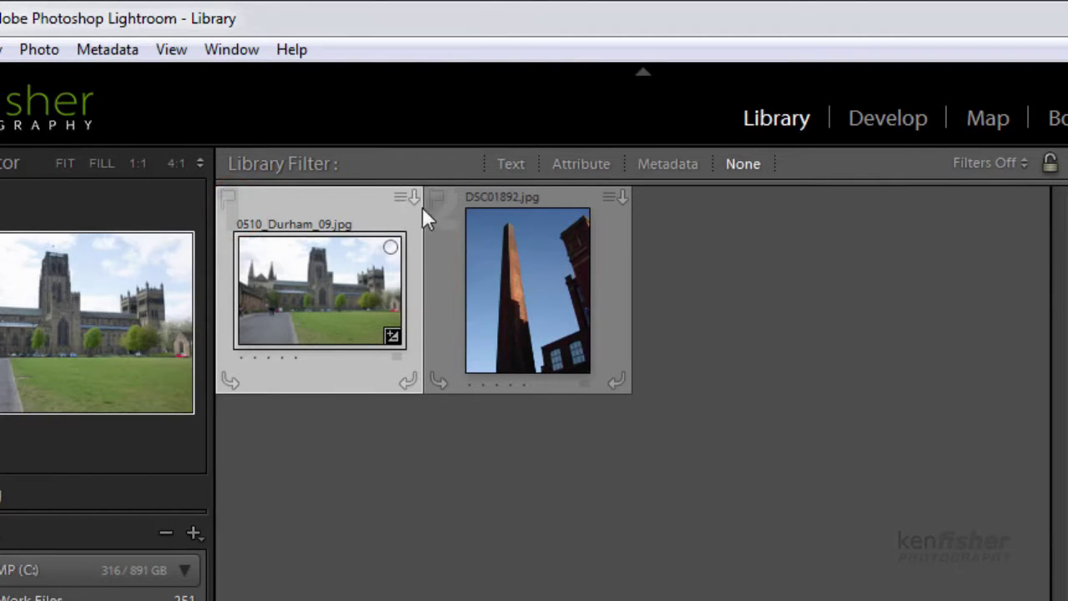
{"action": "mouse_move", "coordinate": [400, 200]}
{"action": "mouse_move", "coordinate": [392, 344]}
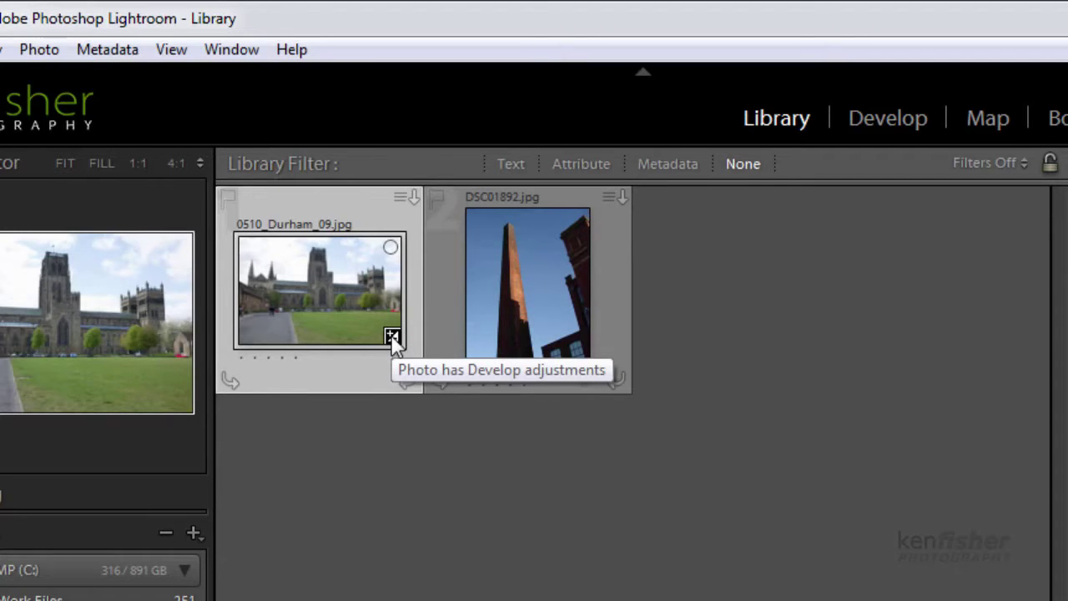
{"action": "mouse_move", "coordinate": [309, 292]}
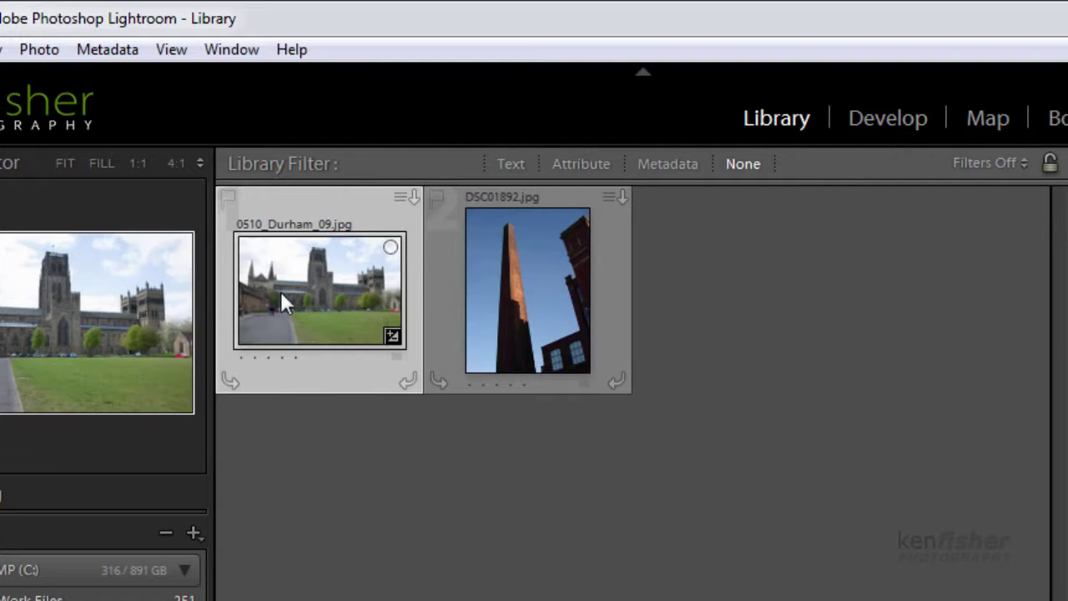
{"action": "mouse_move", "coordinate": [323, 314]}
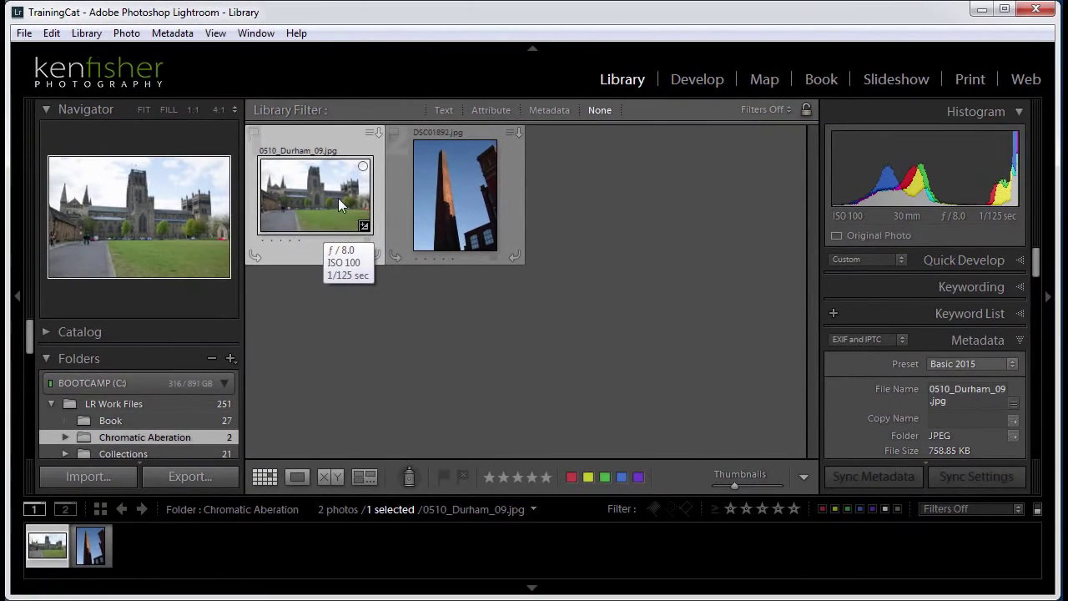
Step: Open the Library View Options, look over the Loupe View settings and return to the Grid View settings
{"action": "left_click", "coordinate": [216, 34]}
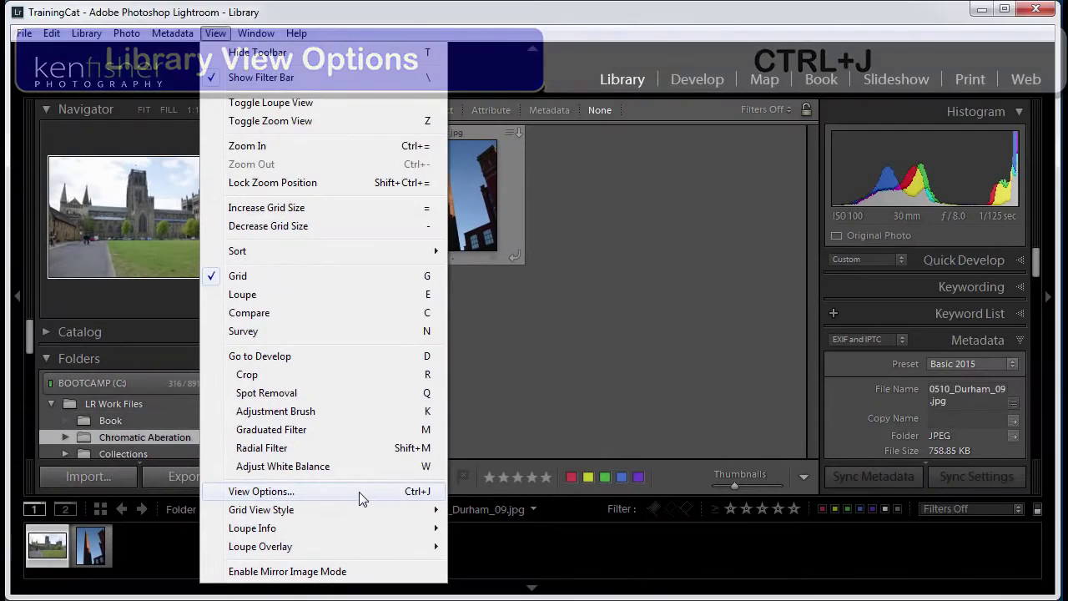
{"action": "left_click", "coordinate": [358, 491]}
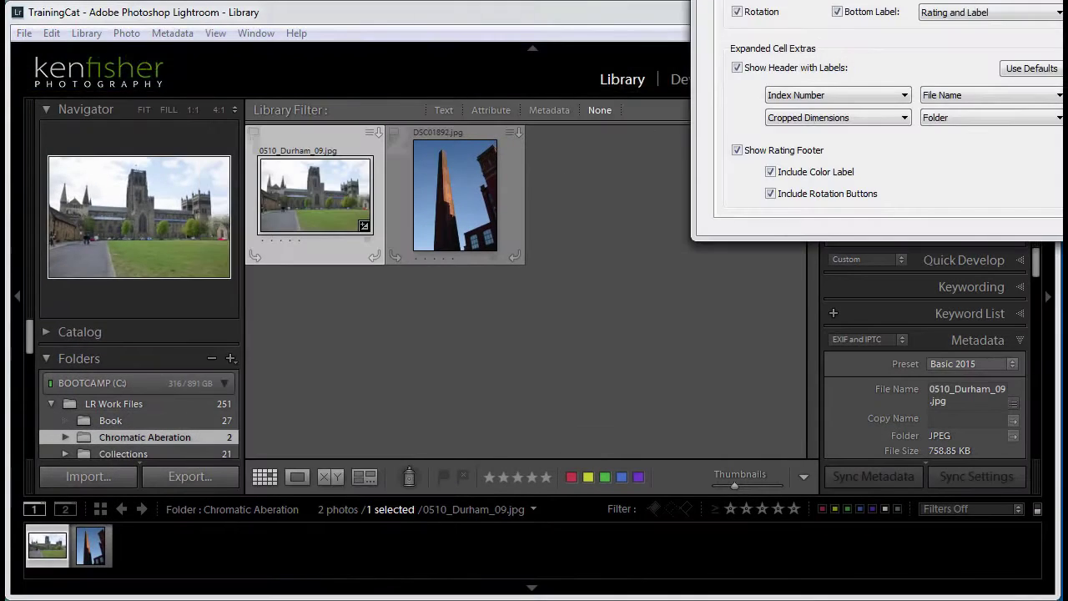
{"action": "left_click_drag", "start_coordinate": [751, 0], "coordinate": [655, 50]}
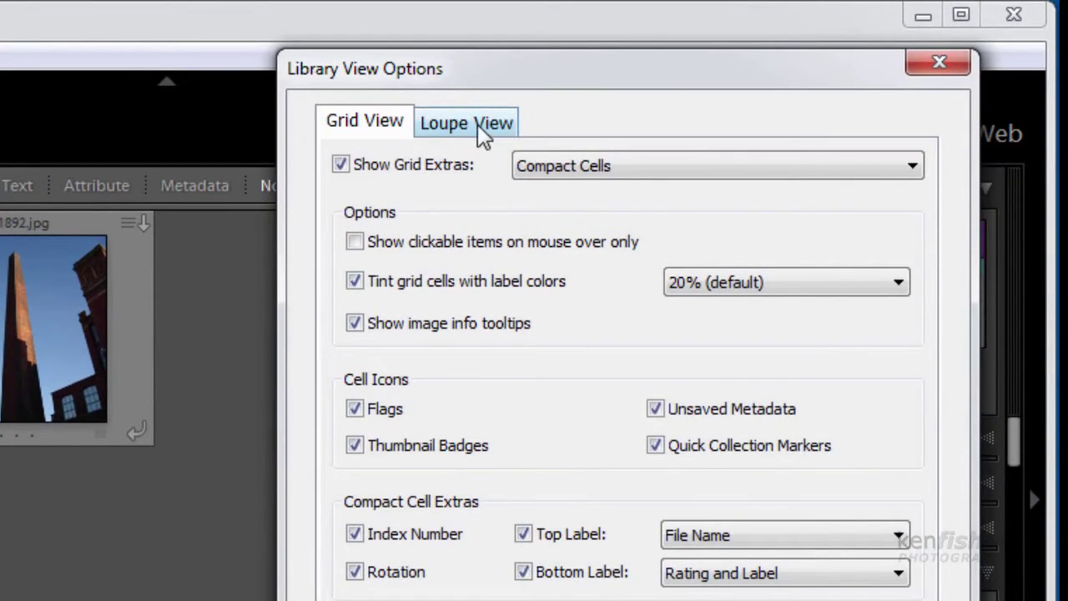
{"action": "left_click", "coordinate": [479, 127]}
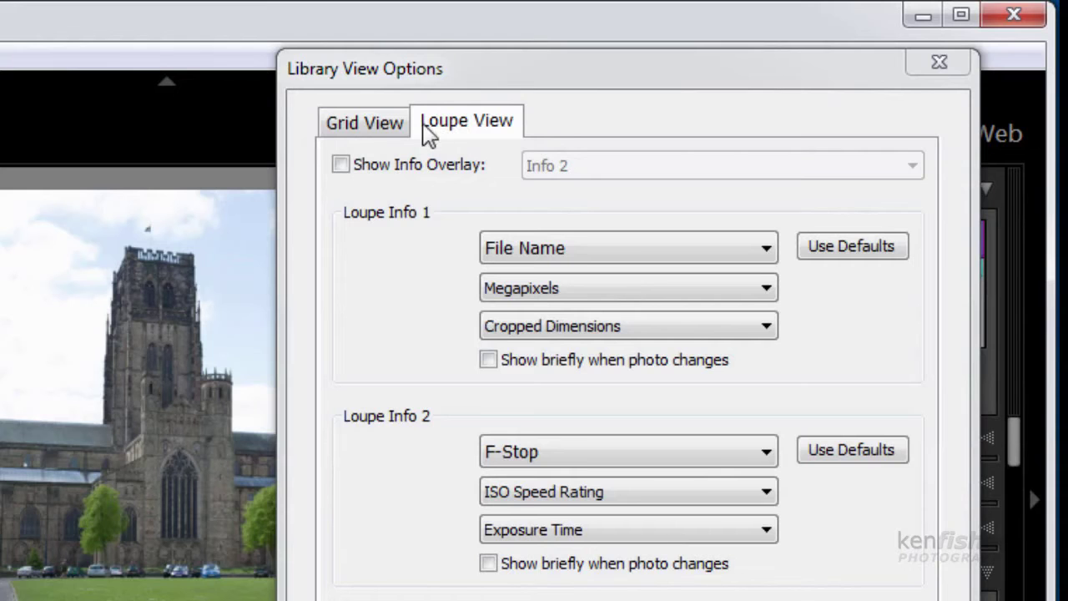
{"action": "left_click", "coordinate": [362, 131]}
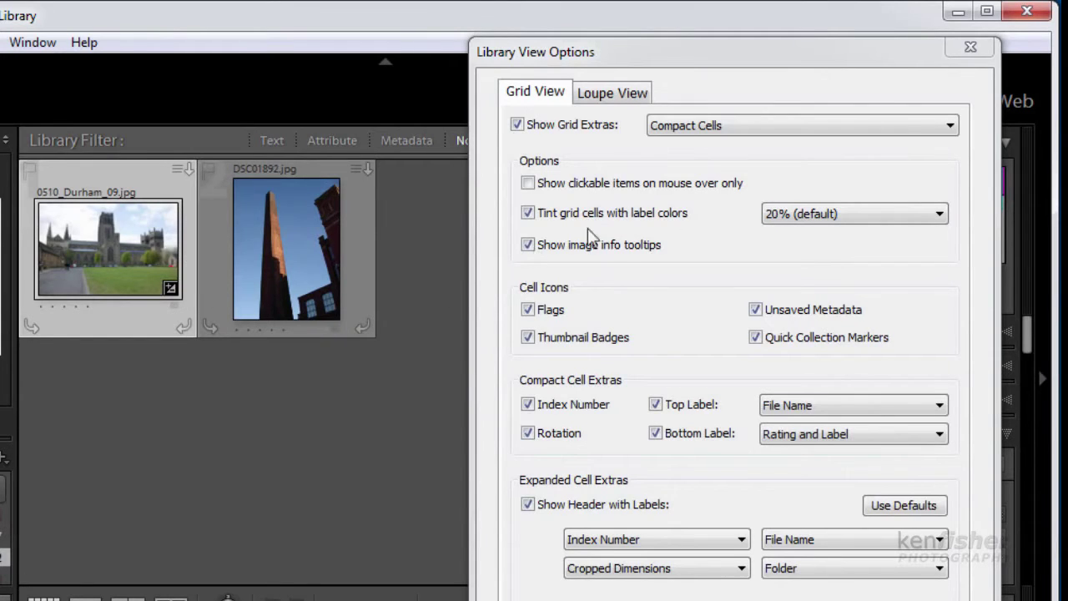
Step: Try Expanded Cells and showing clickable items on mouse over only, restoring Compact Cells and always-shown clickable items
{"action": "left_click", "coordinate": [947, 127]}
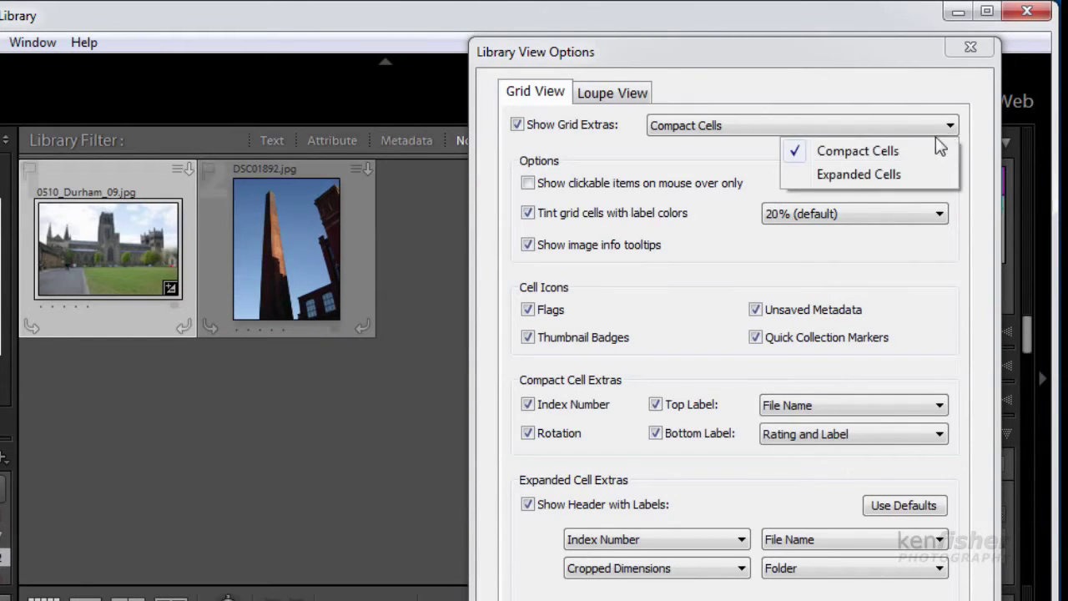
{"action": "left_click", "coordinate": [879, 178]}
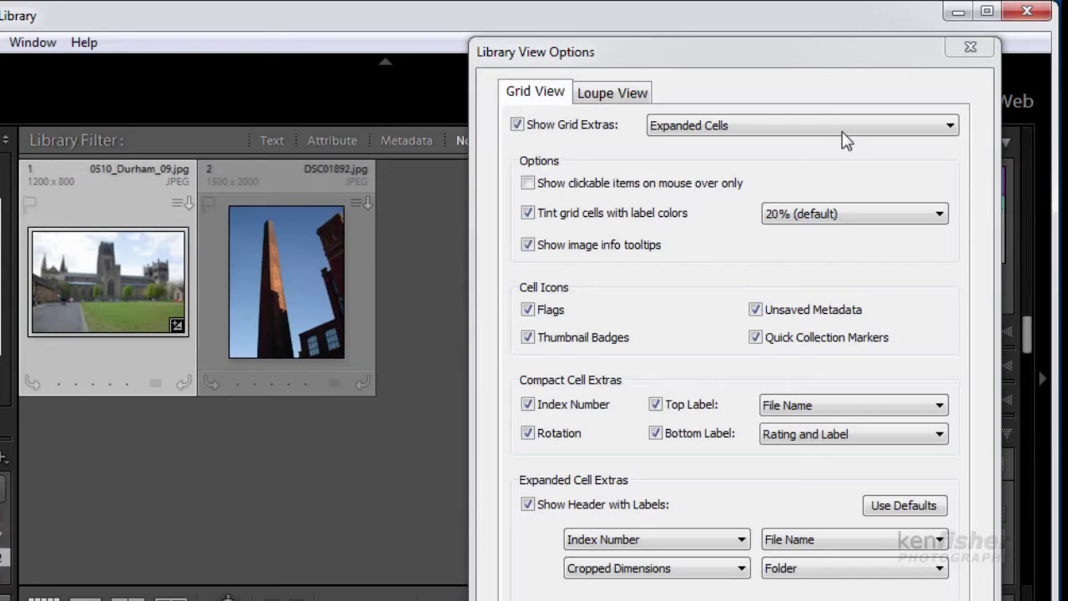
{"action": "left_click", "coordinate": [947, 131]}
{"action": "left_click", "coordinate": [885, 159]}
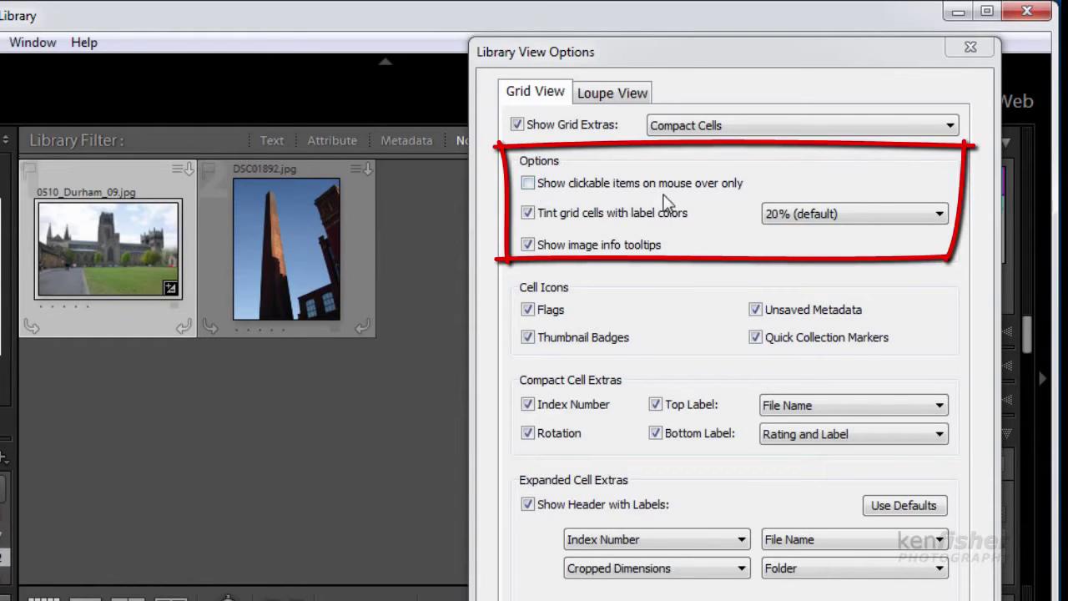
{"action": "left_click", "coordinate": [528, 183]}
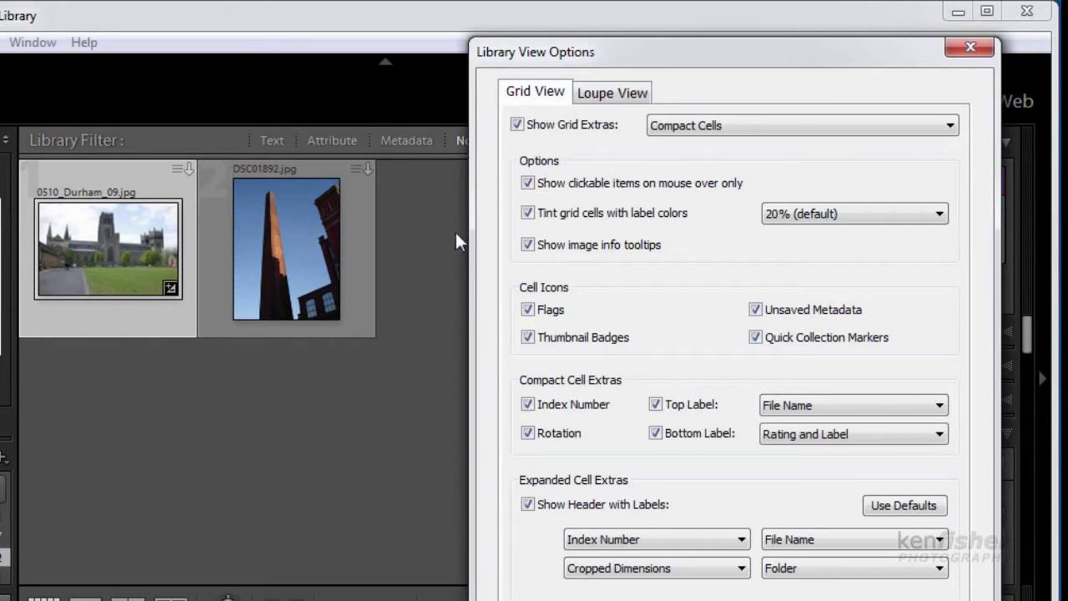
{"action": "left_click", "coordinate": [532, 185]}
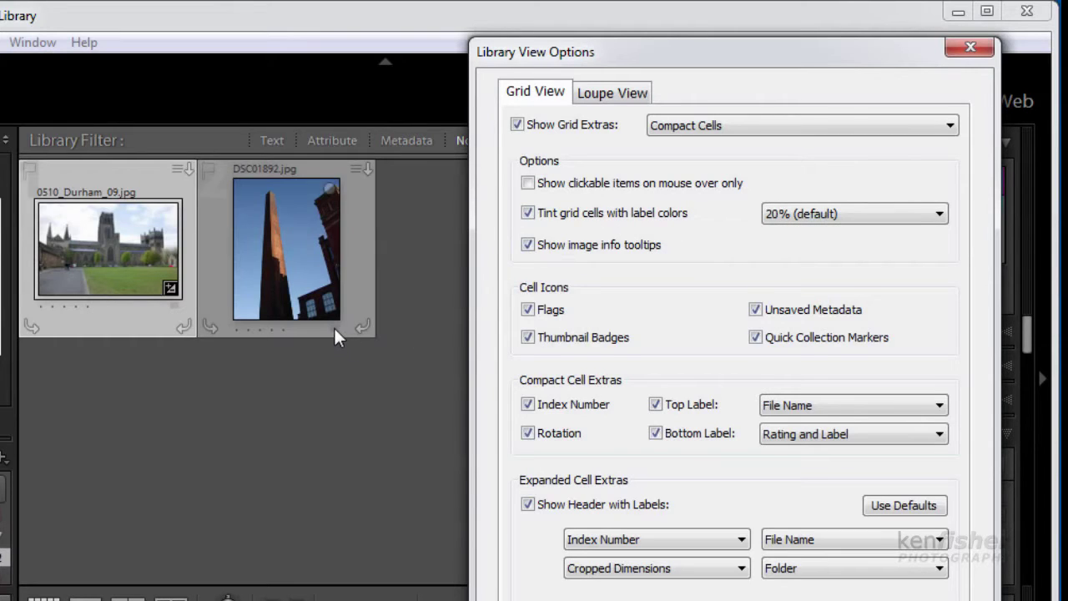
Step: Assign the red color label to the DSC01892.jpg photo
{"action": "left_click", "coordinate": [335, 327]}
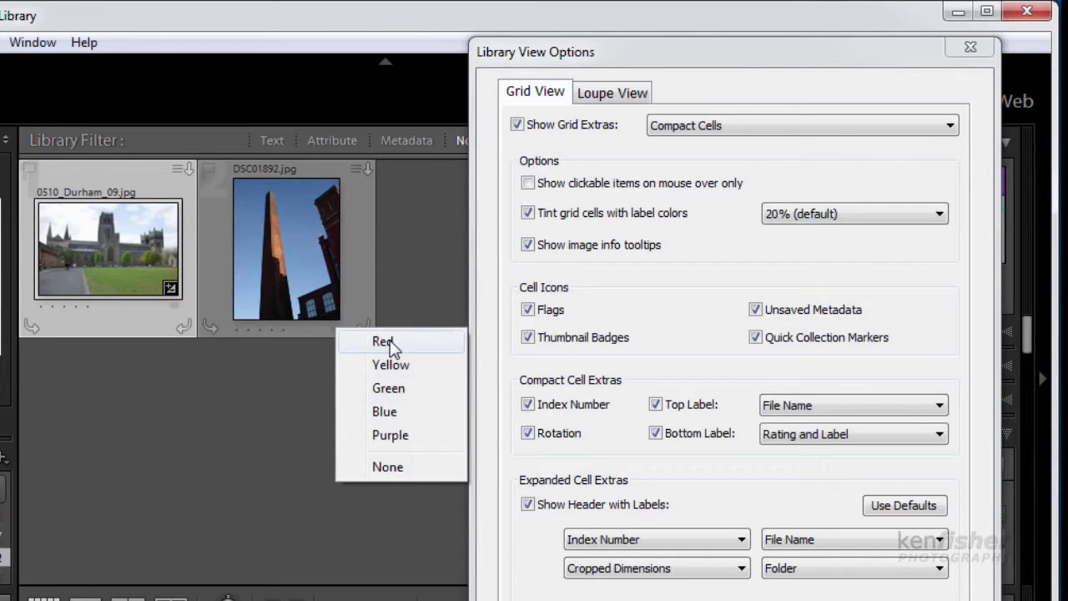
{"action": "left_click", "coordinate": [389, 341]}
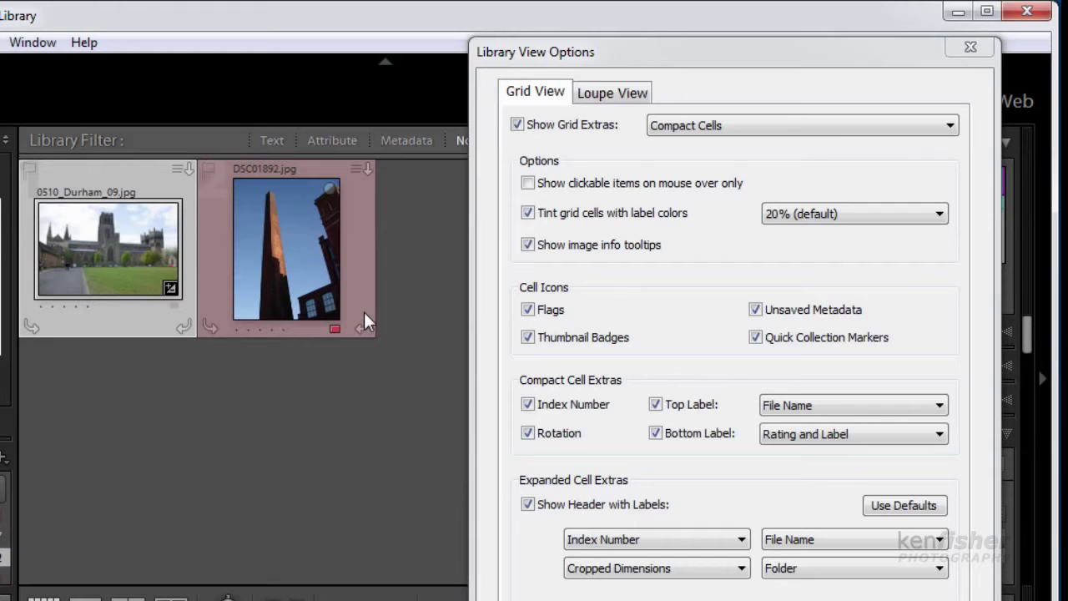
Step: Try a 40% label color tint on the grid cells and restore it to 20% (default)
{"action": "left_click", "coordinate": [940, 215]}
{"action": "left_click", "coordinate": [835, 312]}
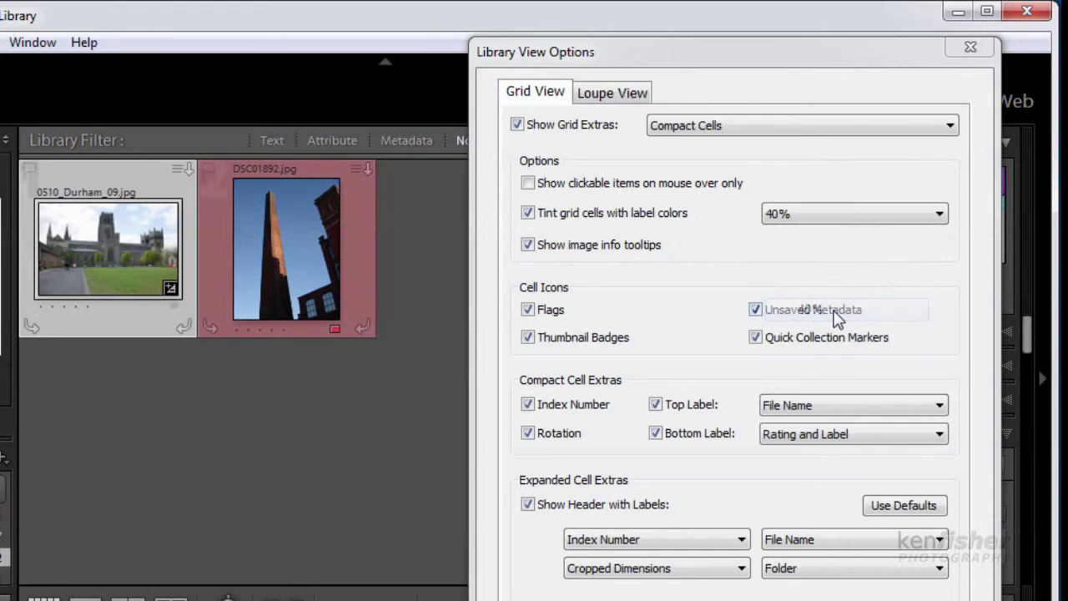
{"action": "left_click", "coordinate": [940, 215]}
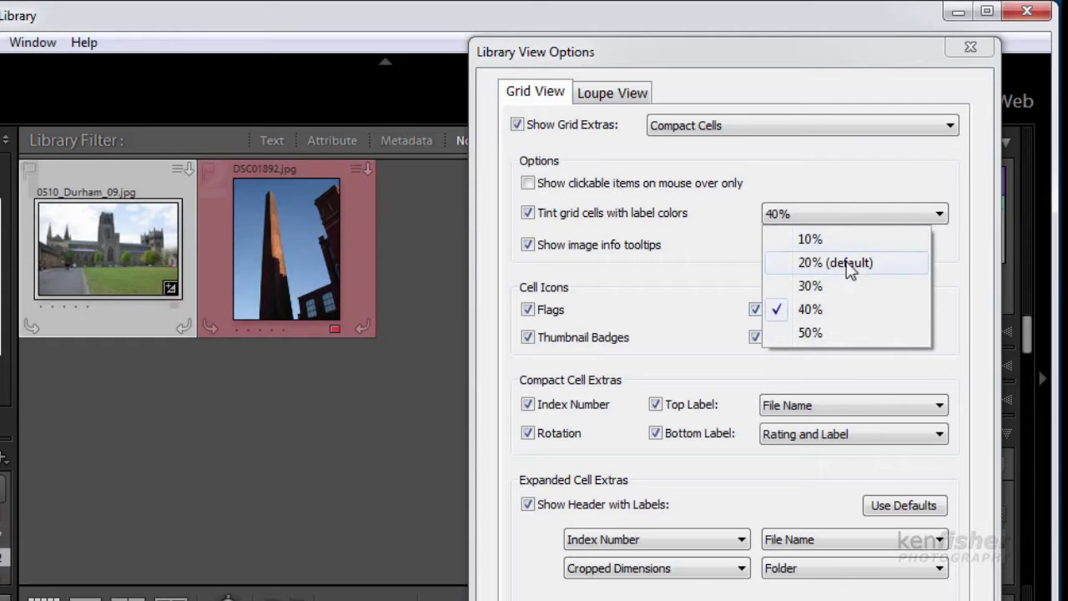
{"action": "left_click", "coordinate": [837, 268]}
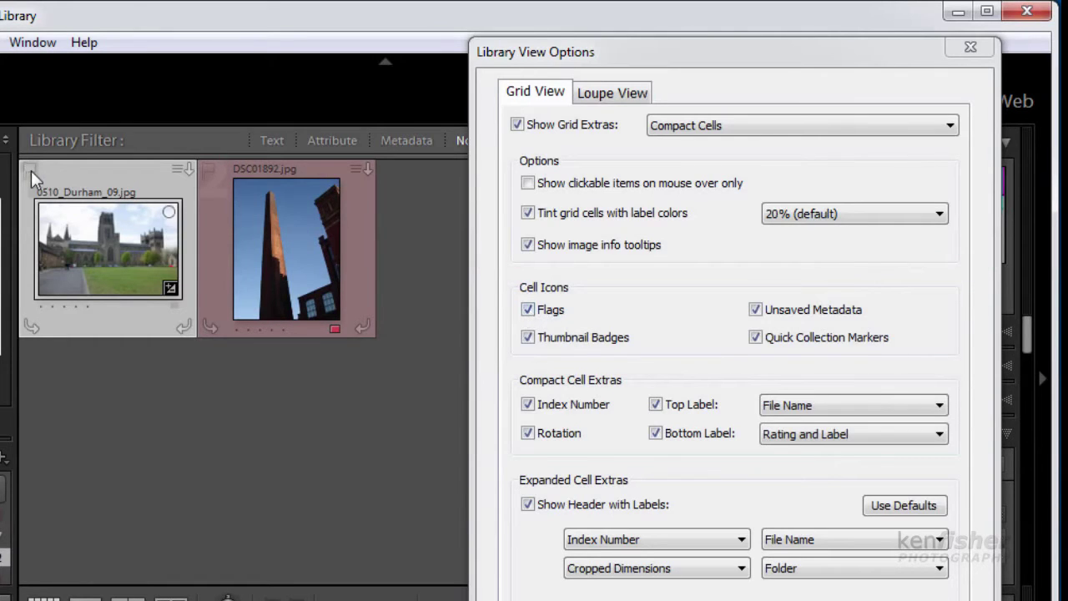
Step: Turn the Flags, Unsaved Metadata and Thumbnail Badges cell icons off and back on to compare the thumbnails
{"action": "left_click", "coordinate": [531, 310]}
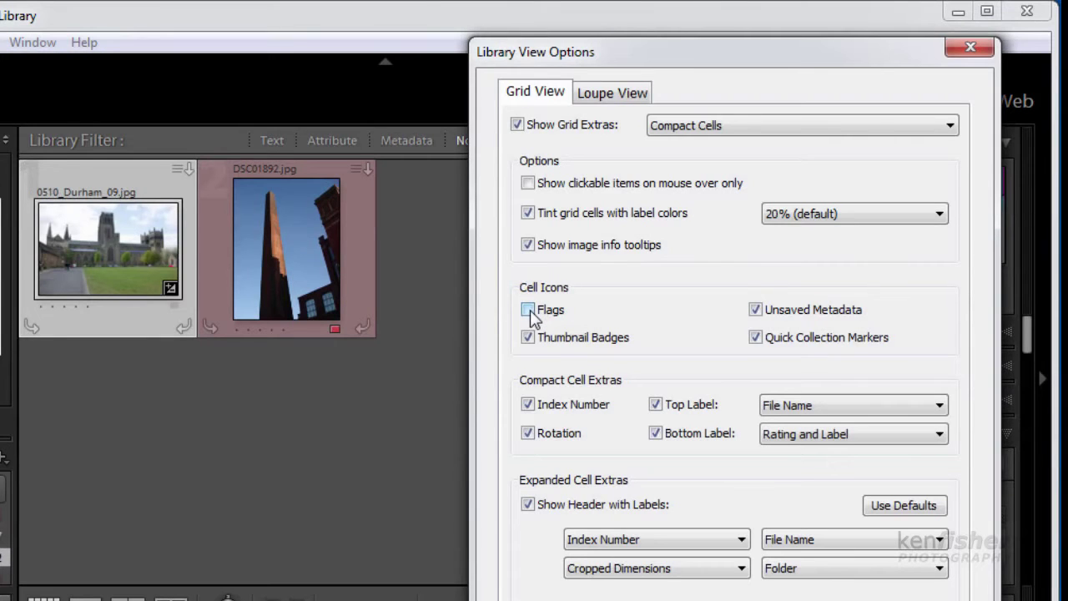
{"action": "left_click", "coordinate": [531, 311]}
{"action": "left_click", "coordinate": [760, 317]}
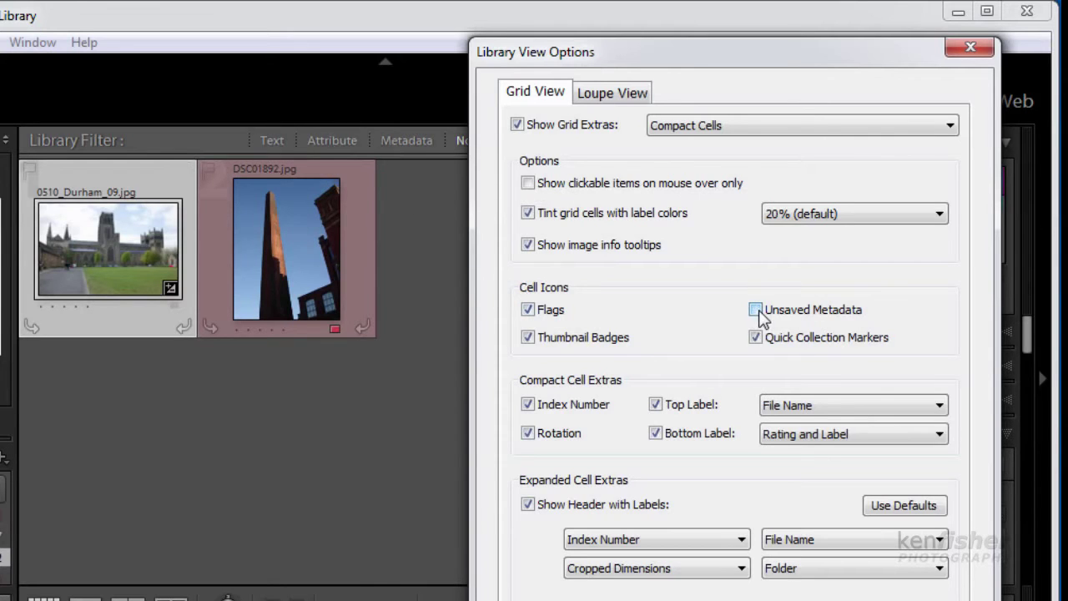
{"action": "left_click", "coordinate": [760, 317]}
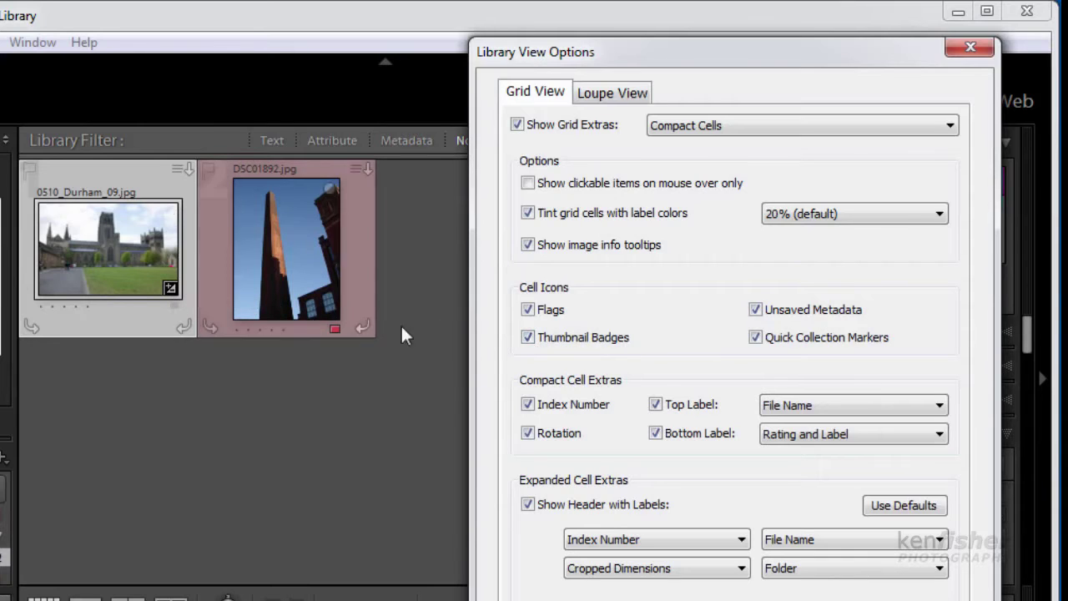
{"action": "left_click", "coordinate": [528, 338]}
{"action": "left_click", "coordinate": [528, 337]}
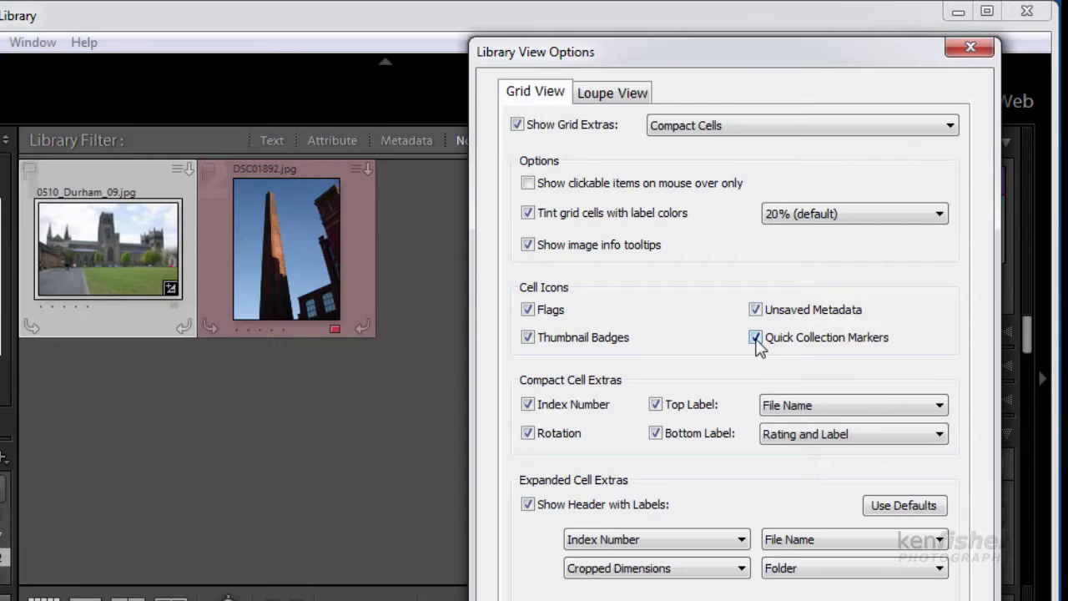
Step: Turn the Quick Collection Markers off, check the thumbnails without them, and turn them back on
{"action": "mouse_move", "coordinate": [171, 214]}
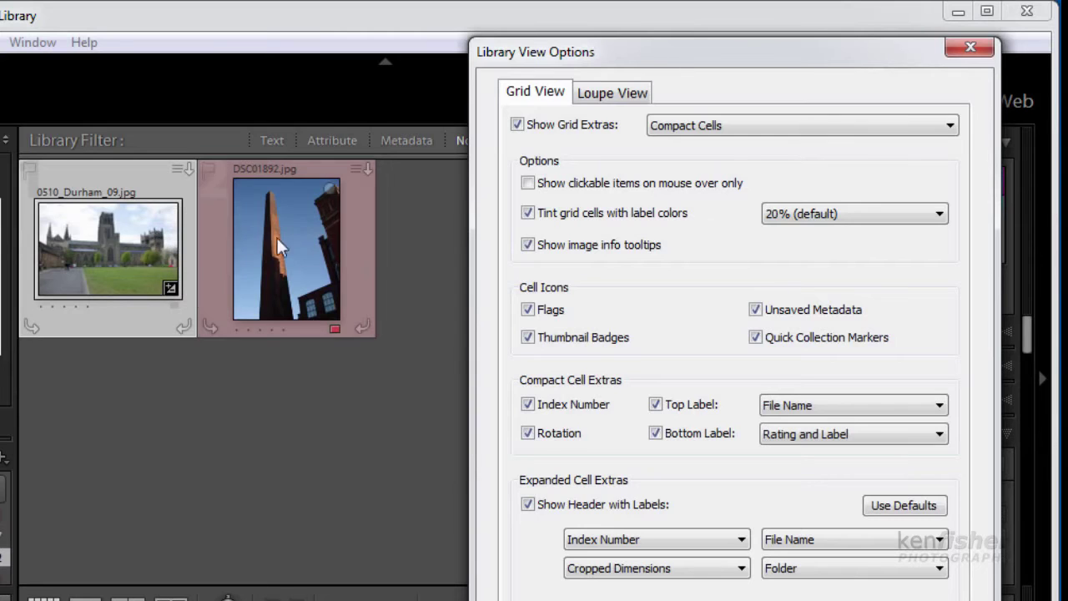
{"action": "left_click", "coordinate": [747, 344]}
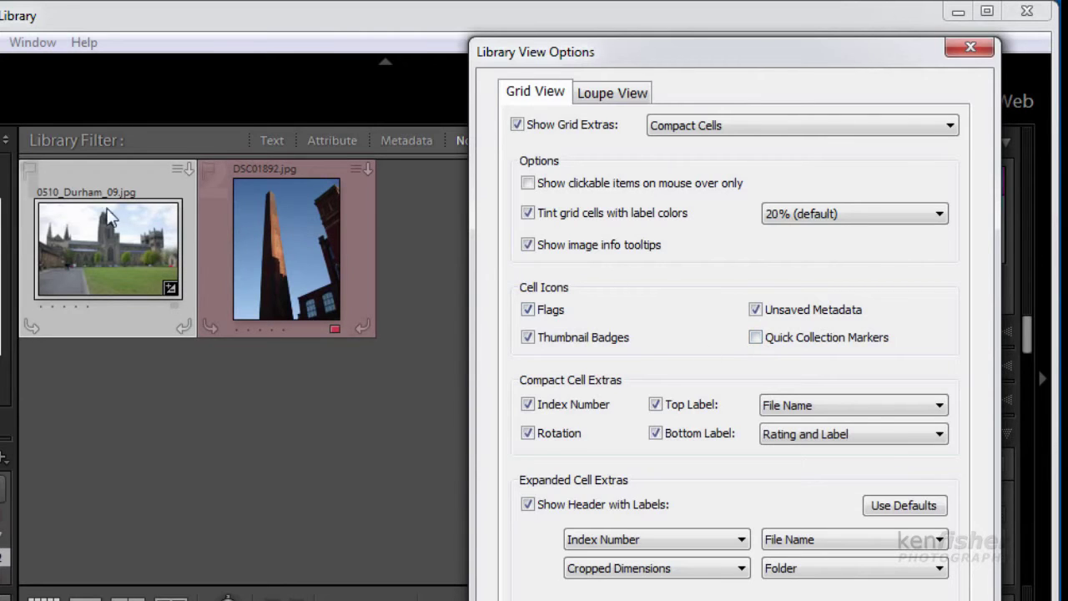
{"action": "mouse_move", "coordinate": [146, 236]}
{"action": "left_click", "coordinate": [759, 338]}
Step: Turn the compact cells' Index Number and Top Label off and back on
{"action": "left_click", "coordinate": [528, 405]}
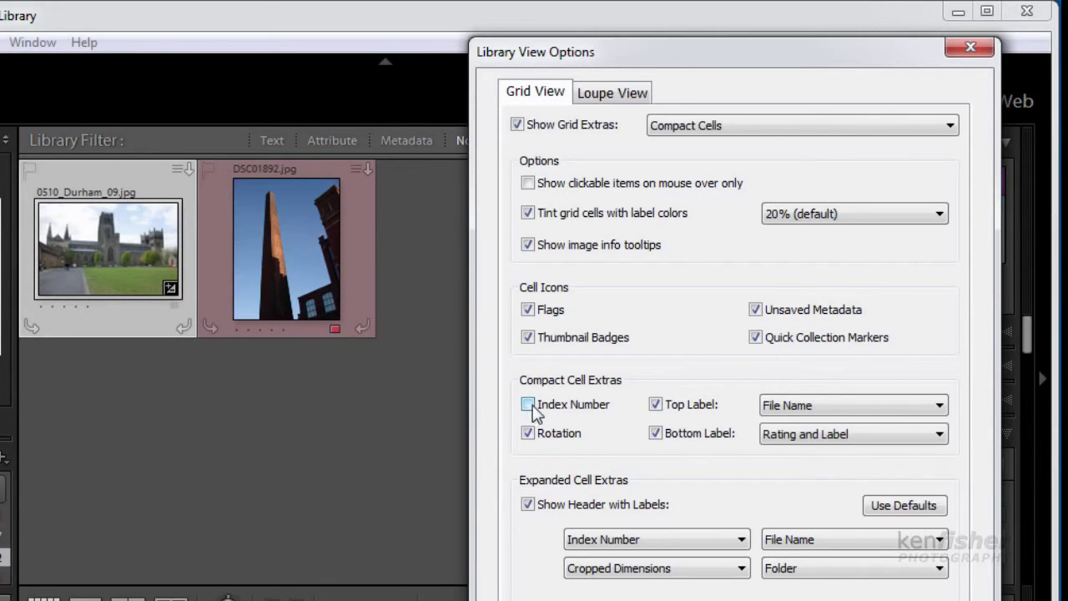
{"action": "left_click", "coordinate": [531, 407]}
{"action": "left_click", "coordinate": [657, 404]}
{"action": "left_click", "coordinate": [657, 404]}
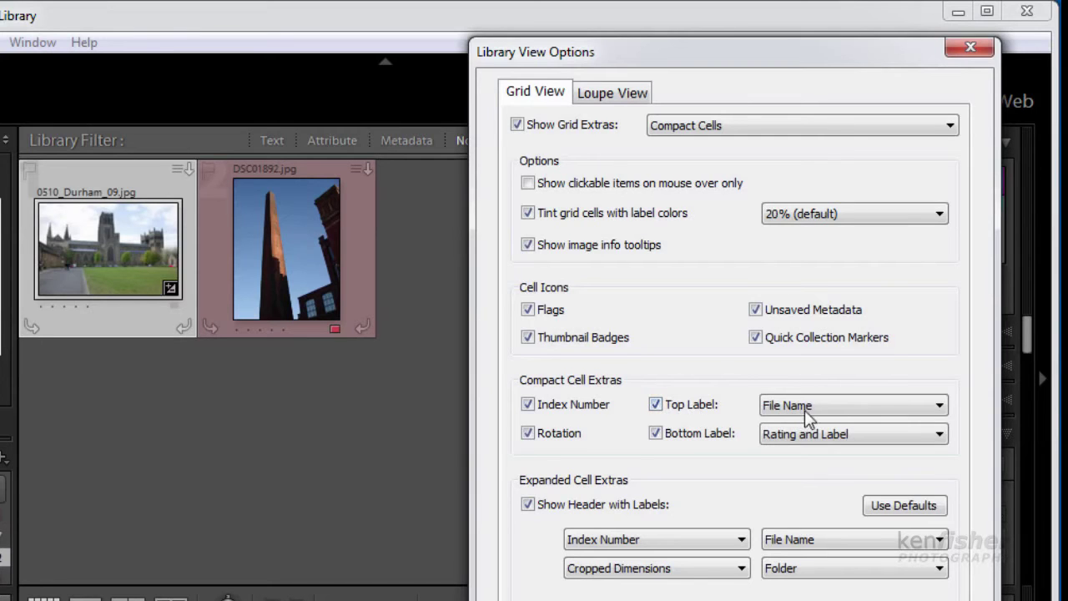
Step: Review the choices available for the compact cells' top and bottom labels, keeping File Name and Rating and Label
{"action": "left_click", "coordinate": [940, 408]}
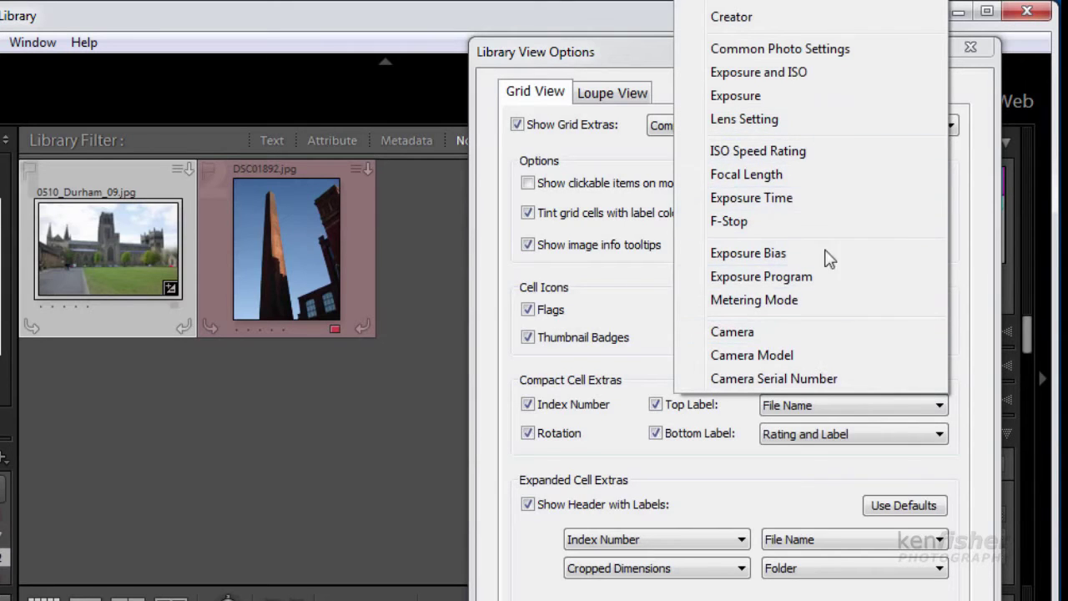
{"action": "left_click", "coordinate": [624, 53]}
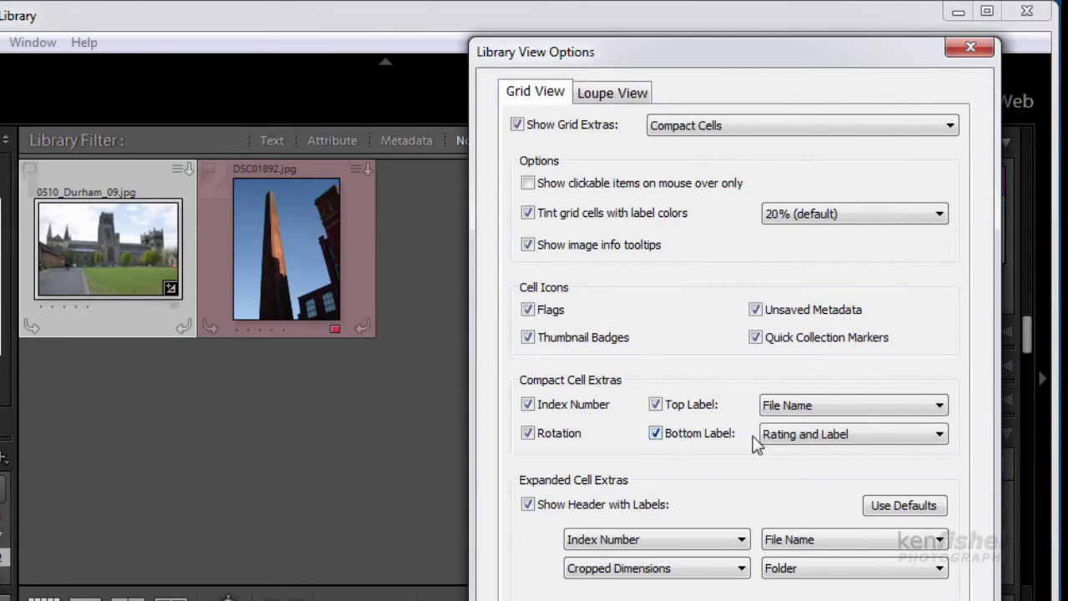
{"action": "left_click", "coordinate": [940, 435]}
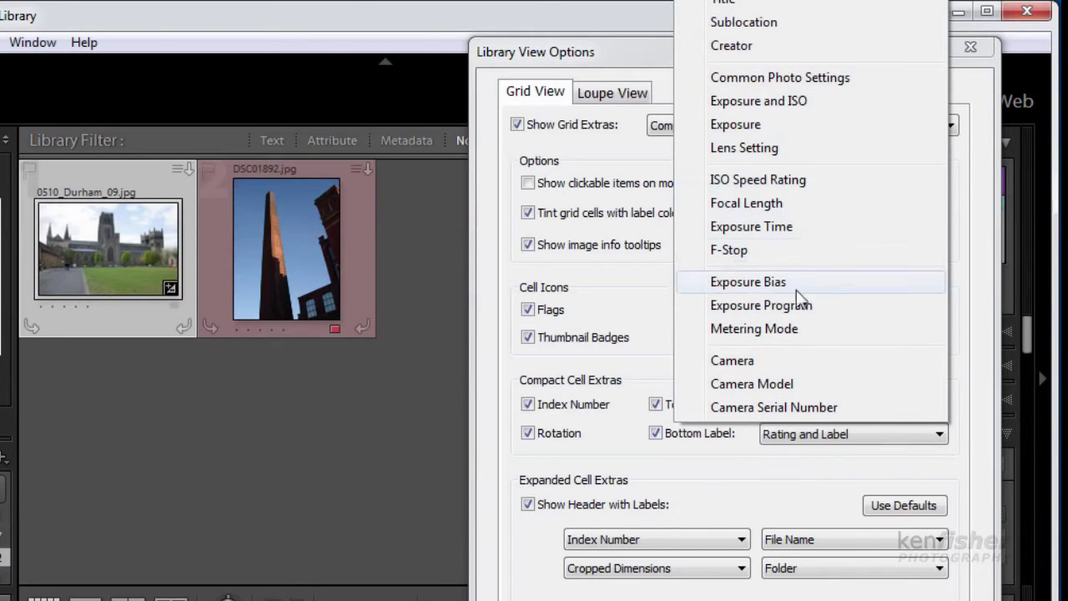
{"action": "left_click", "coordinate": [941, 476]}
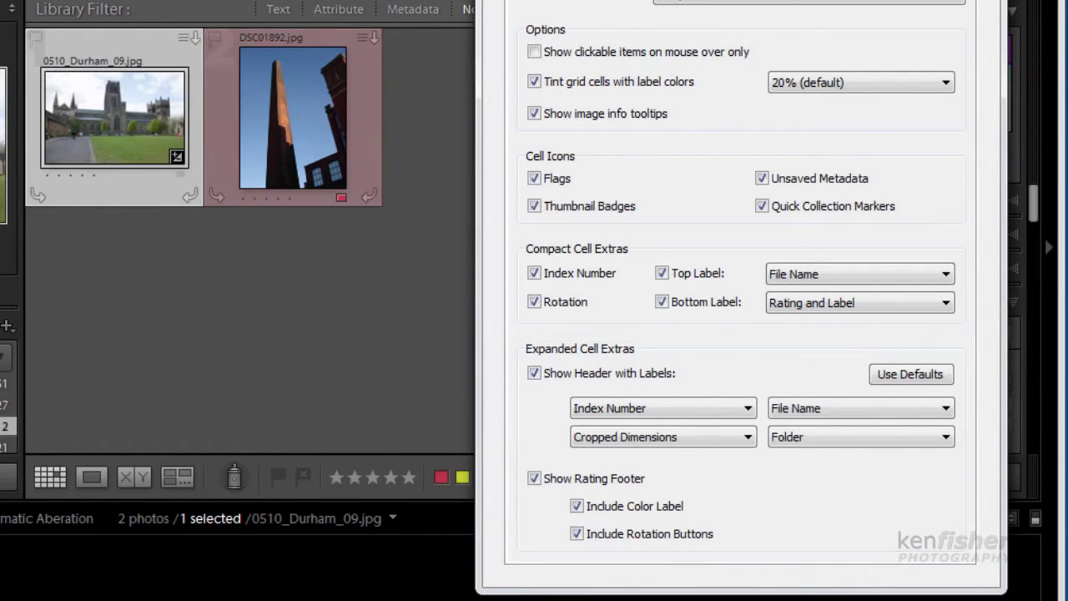
Step: Switch the grid extras to Expanded Cells and toggle the header with labels off and back on
{"action": "left_click", "coordinate": [960, 3]}
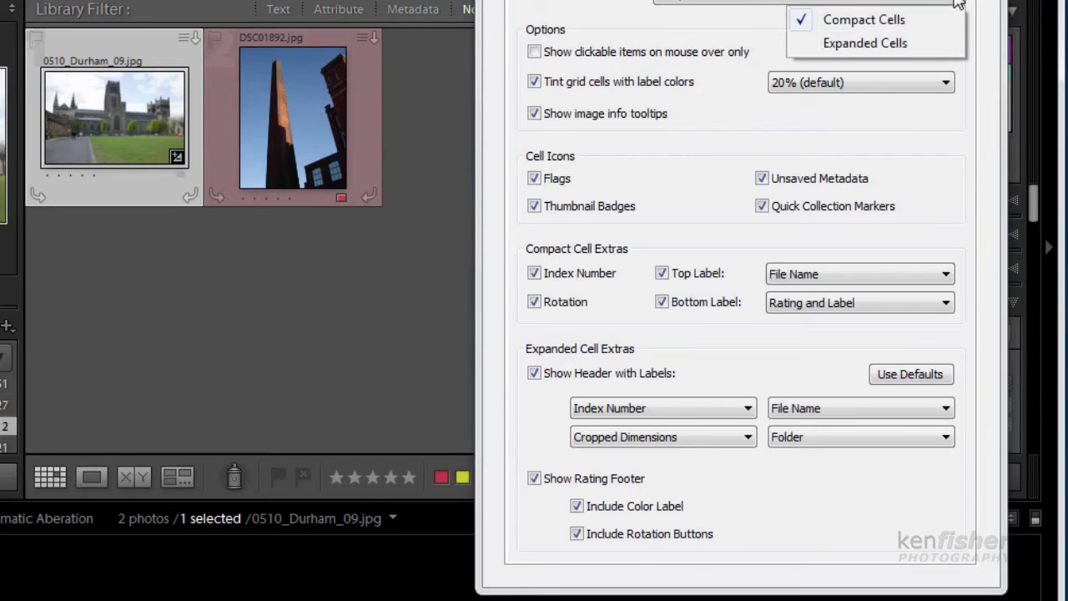
{"action": "left_click", "coordinate": [899, 46]}
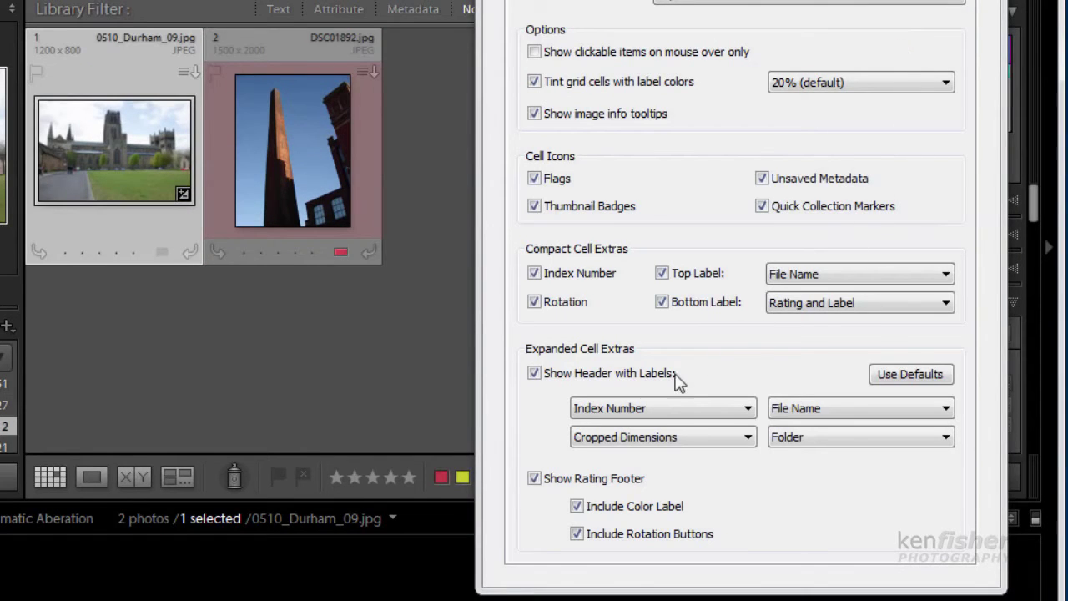
{"action": "left_click", "coordinate": [535, 374]}
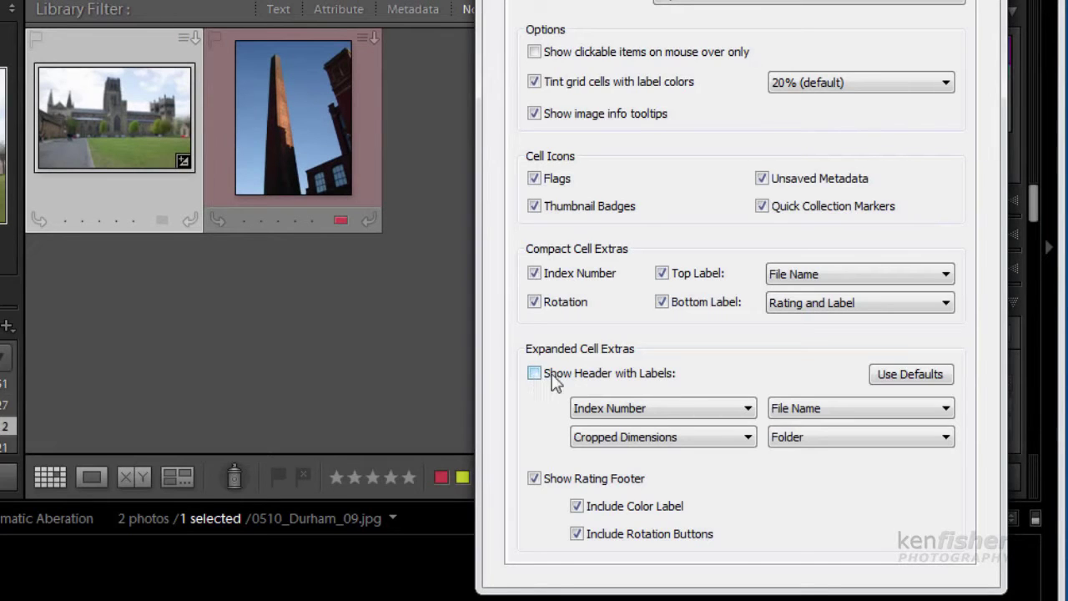
{"action": "left_click", "coordinate": [534, 374]}
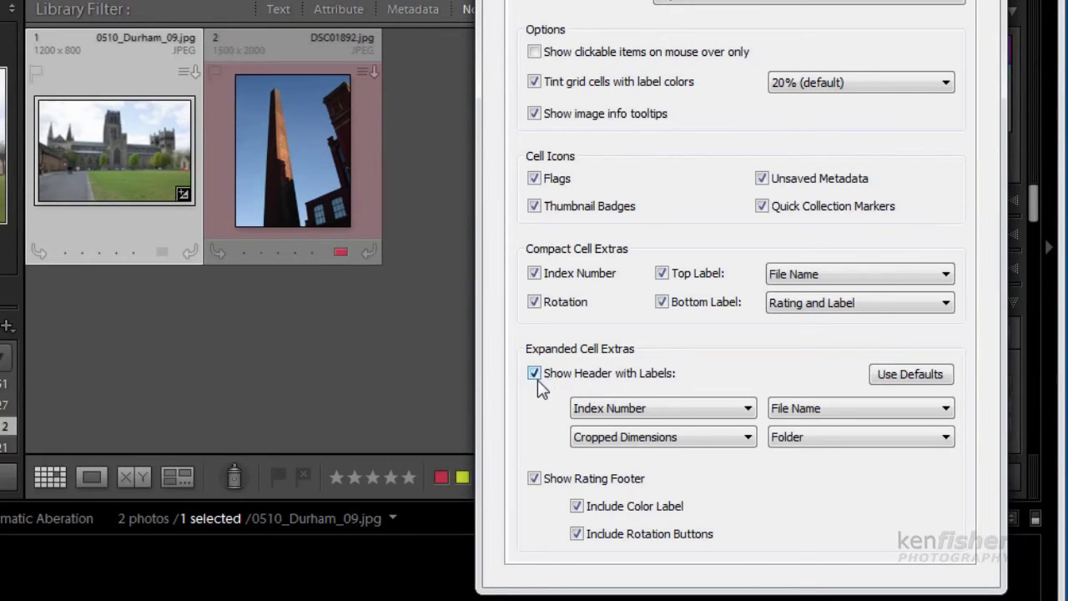
Step: Turn the expanded cells' rating footer off and back on, and review the header label choices, keeping Index Number and File Name
{"action": "left_click", "coordinate": [534, 479]}
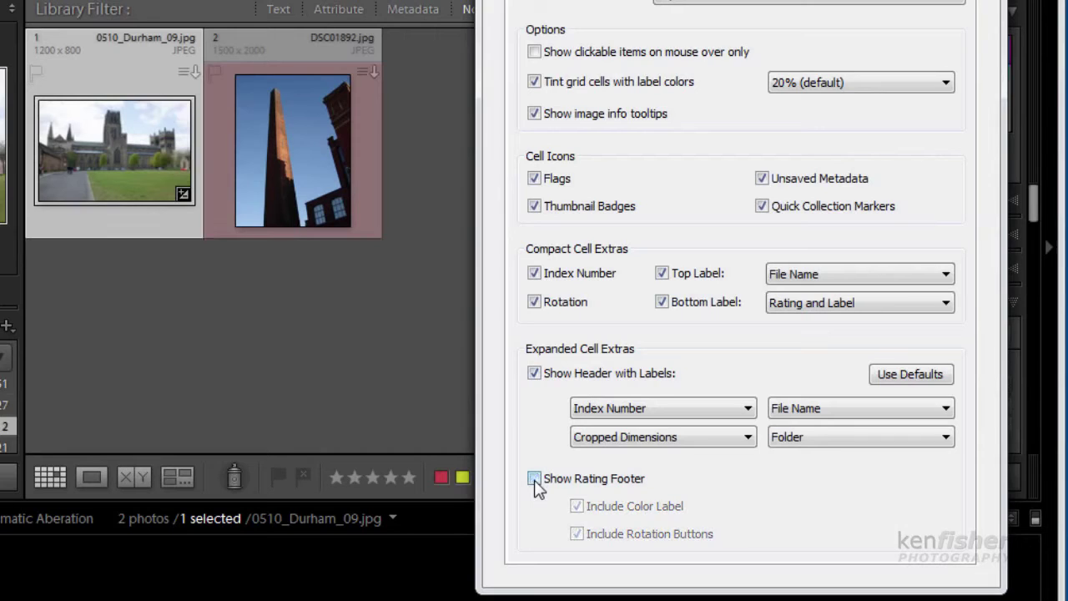
{"action": "left_click", "coordinate": [535, 480]}
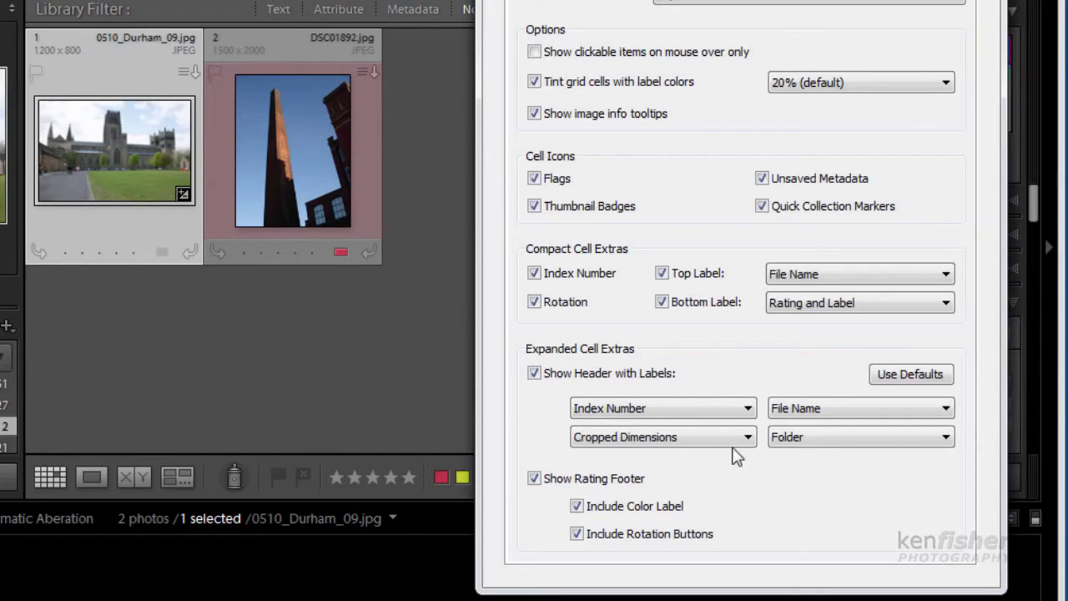
{"action": "left_click", "coordinate": [748, 409]}
{"action": "left_click", "coordinate": [747, 408]}
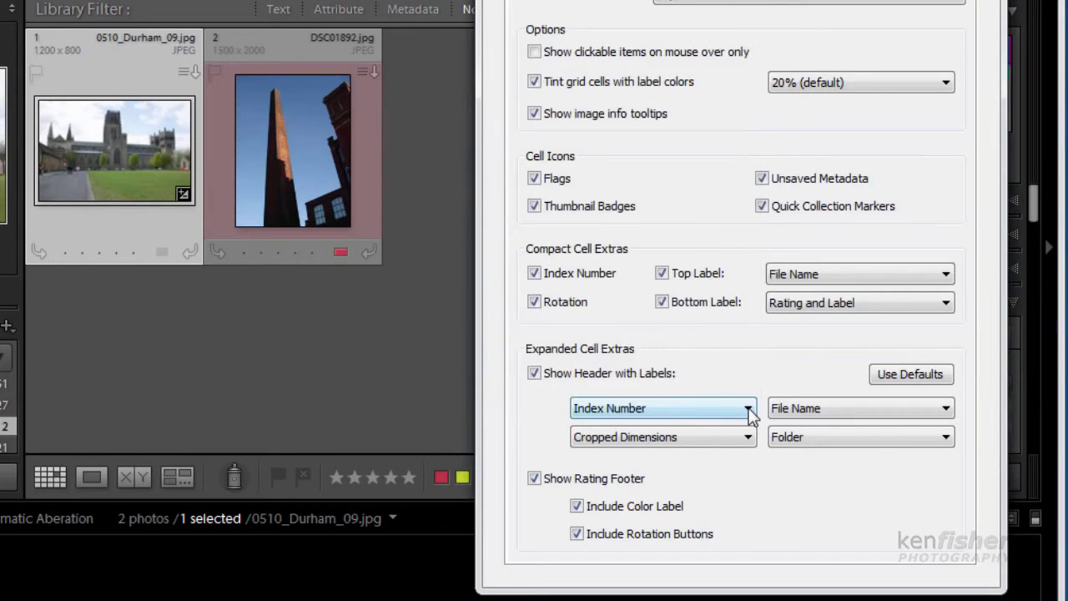
{"action": "left_click", "coordinate": [946, 408]}
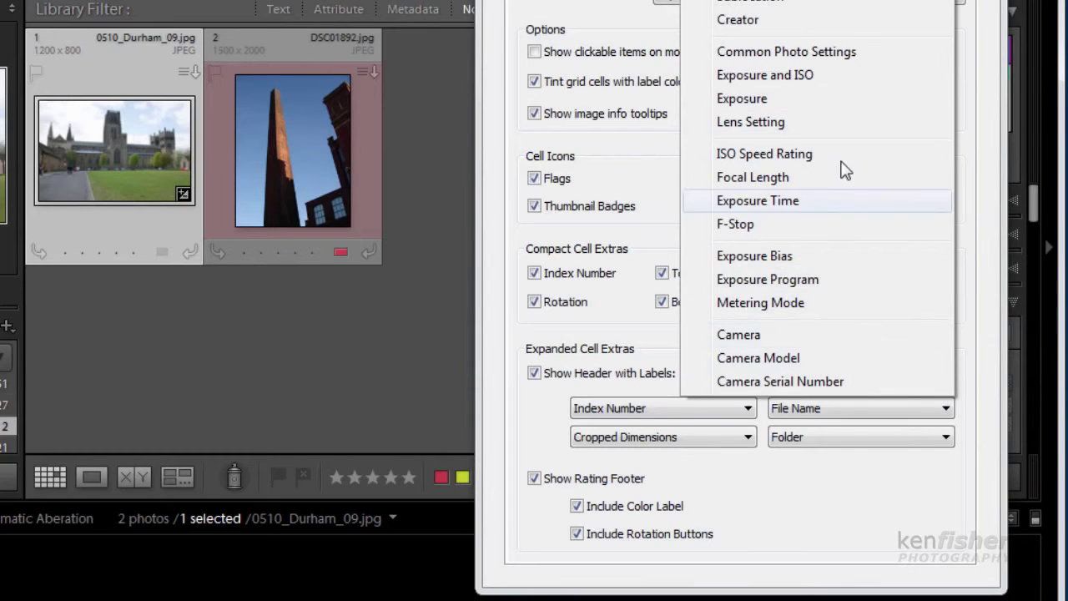
{"action": "left_click", "coordinate": [863, 494]}
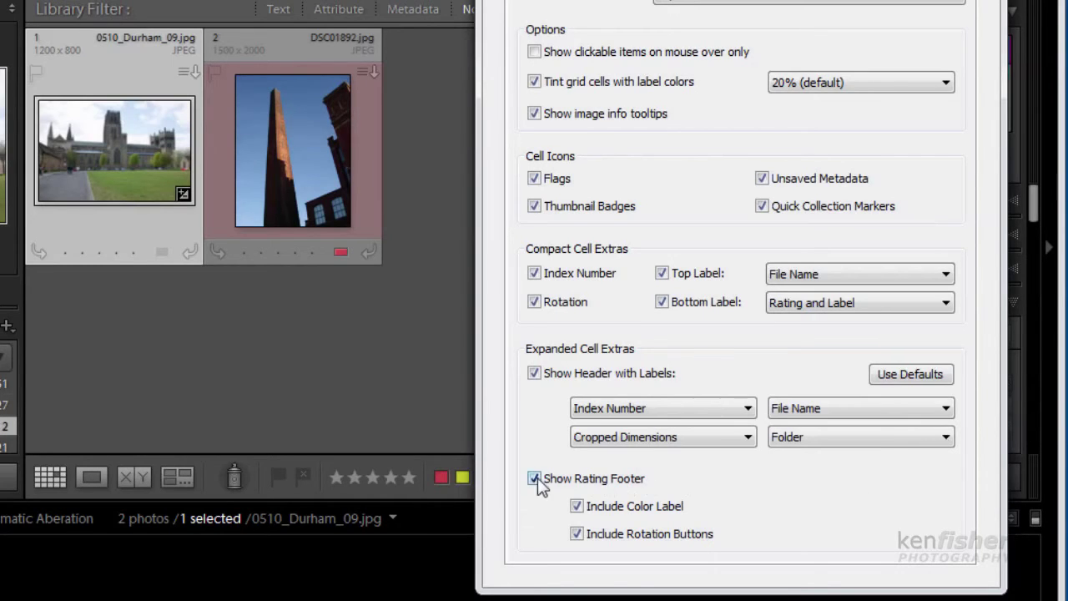
Step: Turn the rating footer's Include Color Label and Include Rotation Buttons options off and back on
{"action": "left_click", "coordinate": [577, 507]}
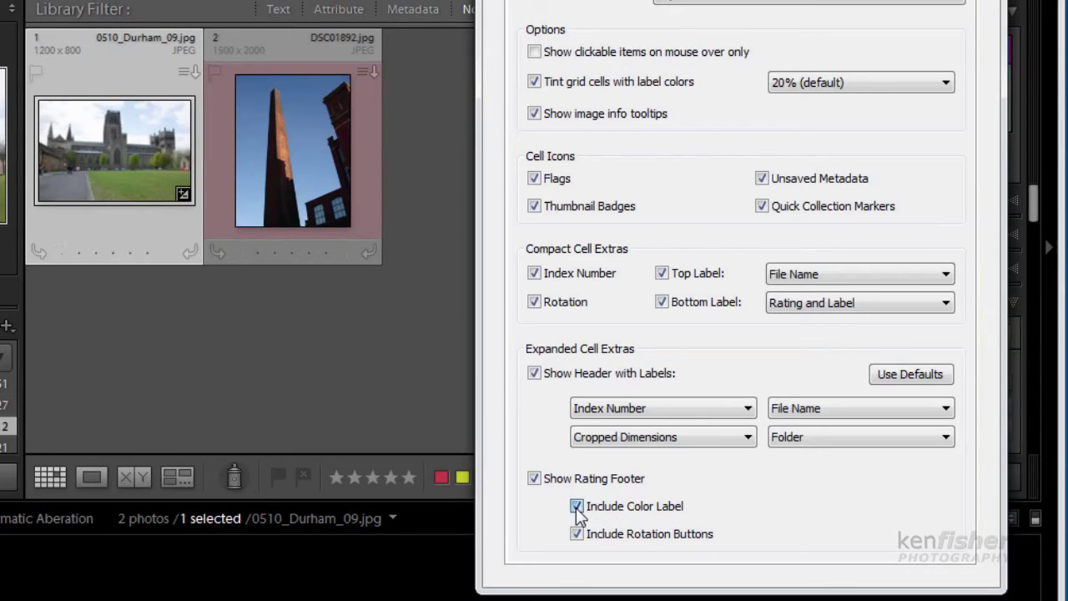
{"action": "left_click", "coordinate": [577, 506]}
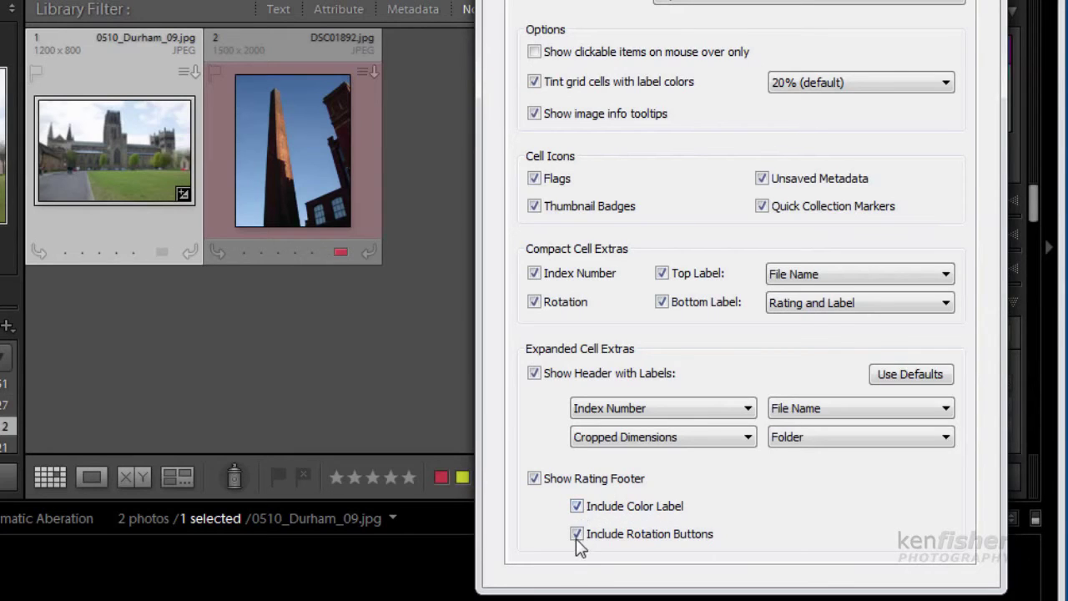
{"action": "left_click", "coordinate": [576, 534]}
{"action": "left_click", "coordinate": [576, 534]}
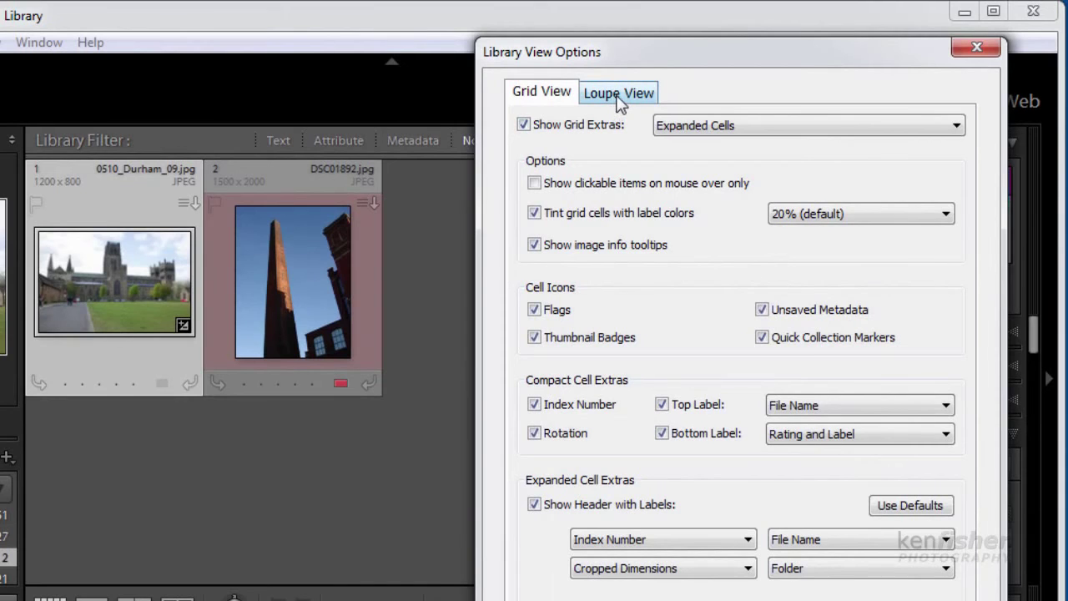
Step: Show the Loupe View options and cycle the photo's info overlay through Info 1, Info 2 and off
{"action": "left_click", "coordinate": [619, 97]}
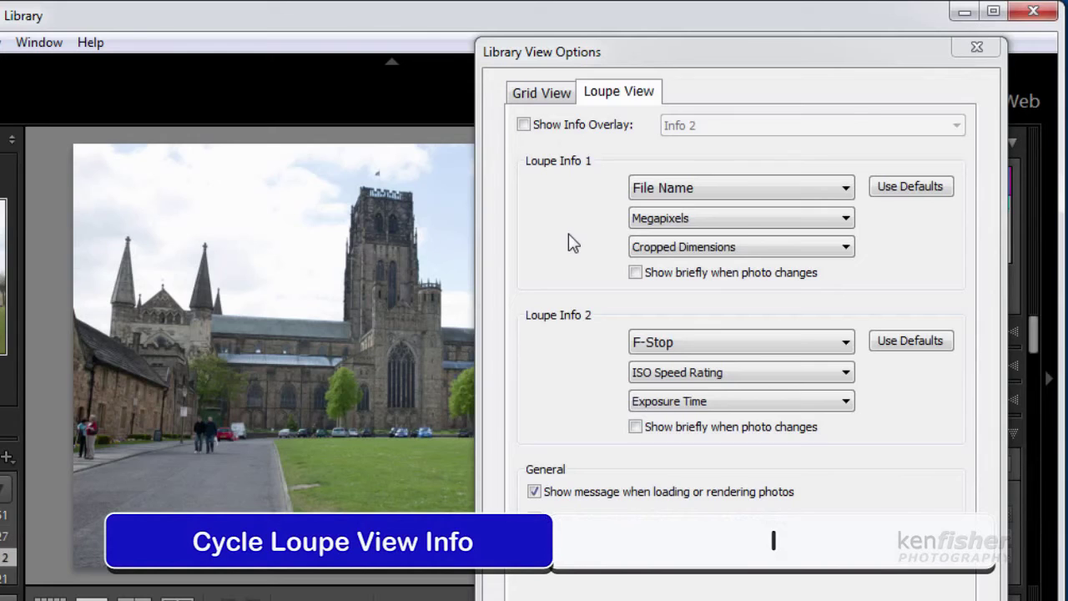
{"action": "key", "text": "i"}
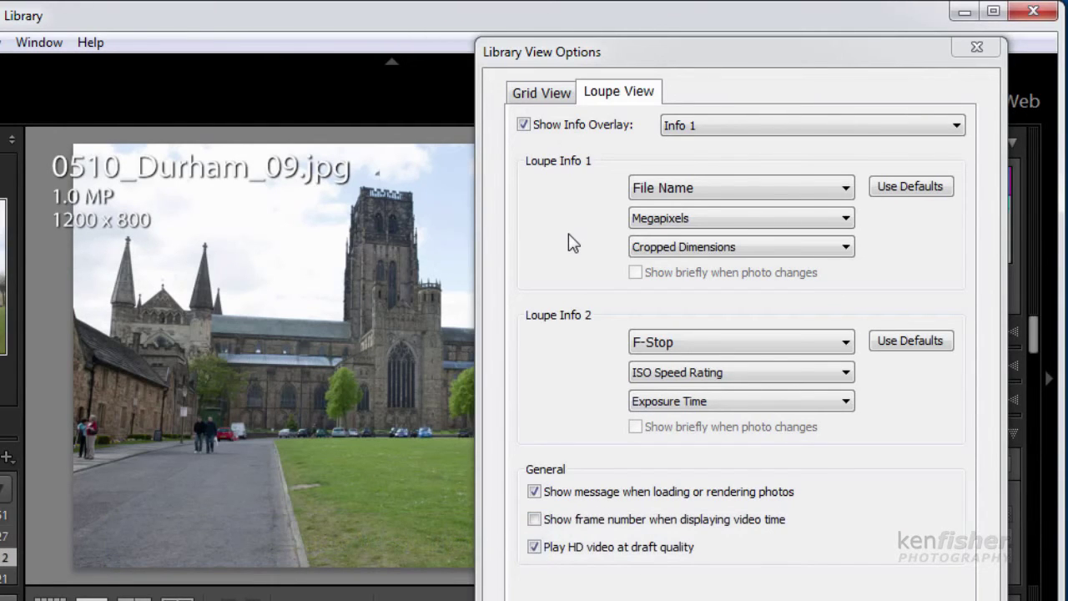
{"action": "key", "text": "i"}
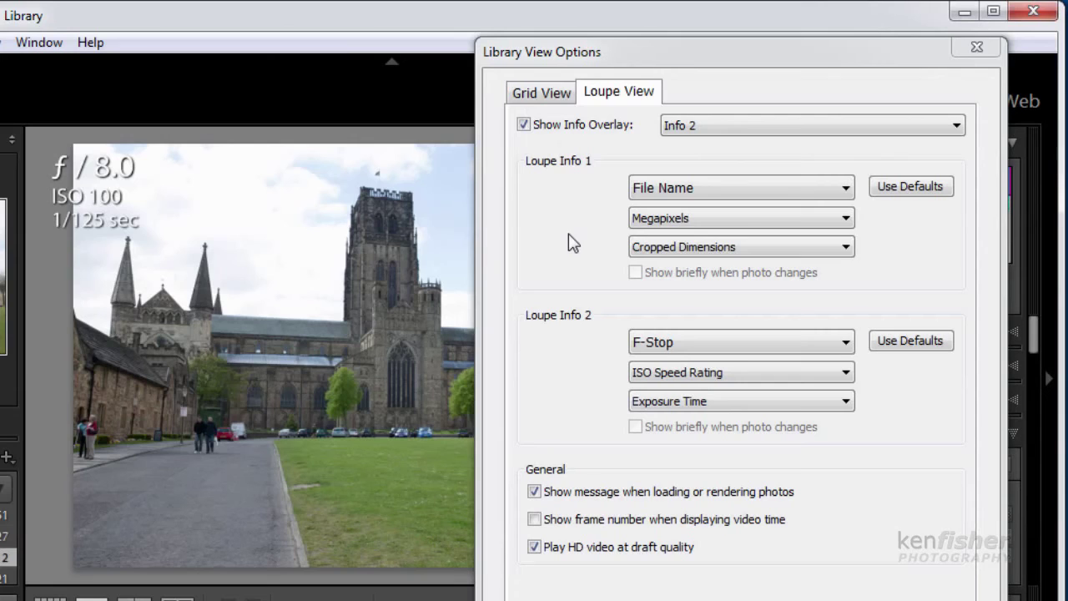
{"action": "key", "text": "i"}
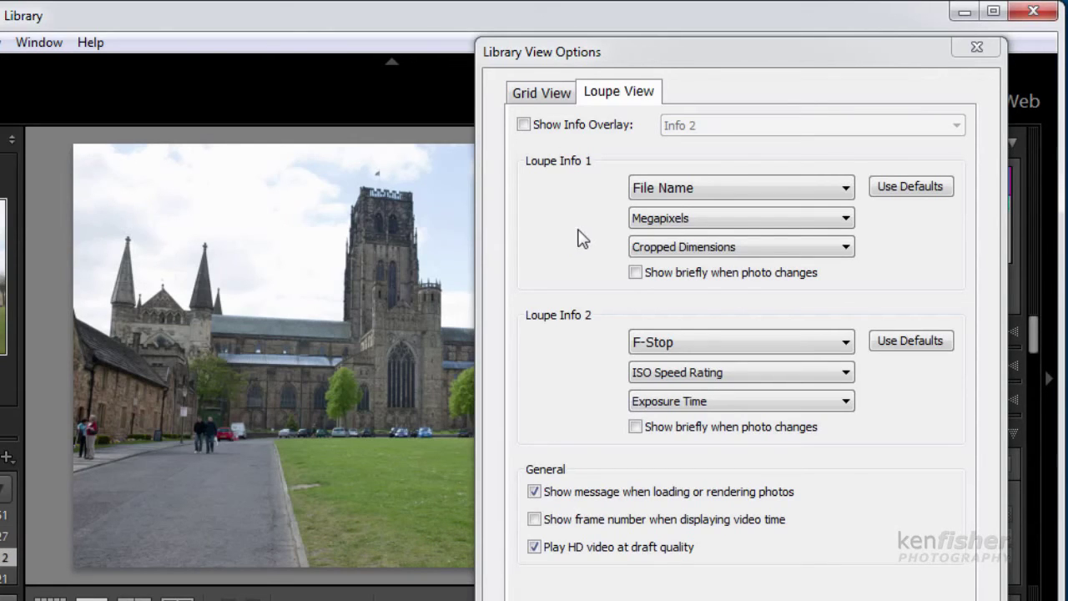
Step: Turn on Show Info Overlay for the Loupe view and set it to Info 1
{"action": "left_click", "coordinate": [524, 125]}
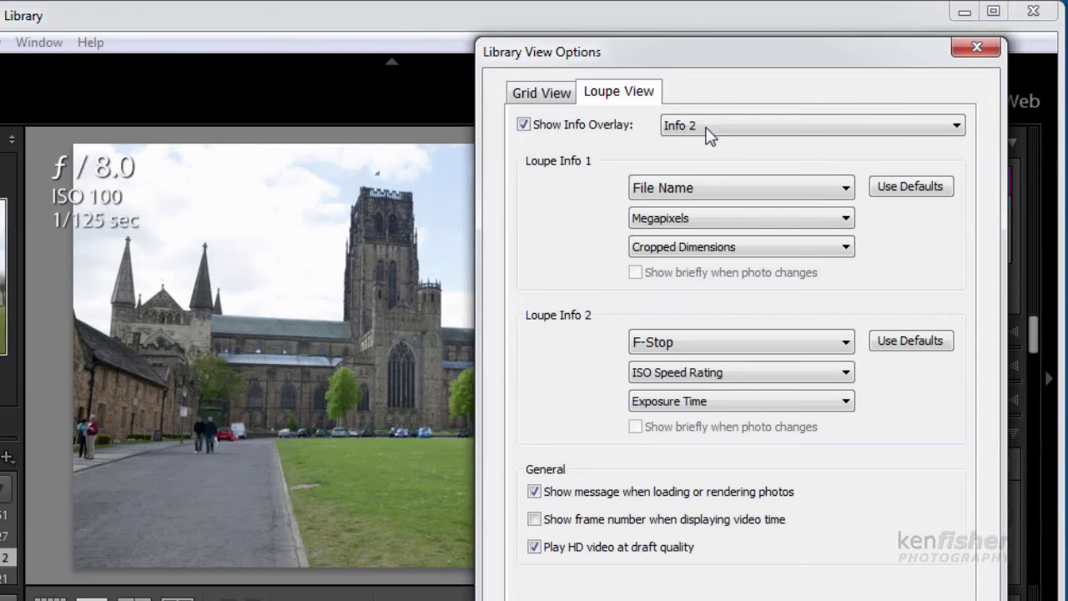
{"action": "left_click", "coordinate": [957, 126]}
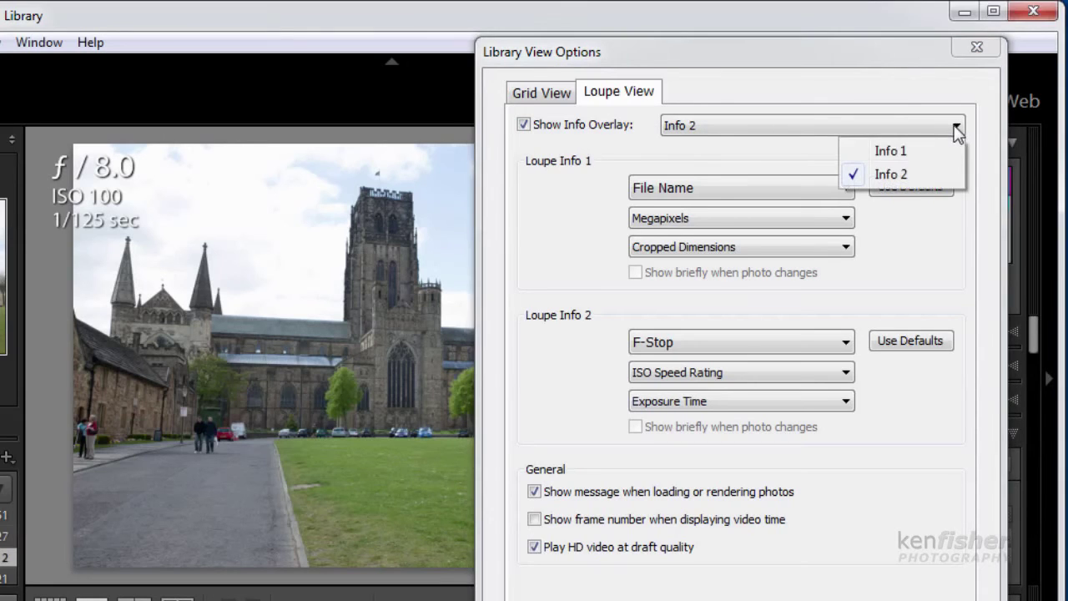
{"action": "left_click", "coordinate": [923, 156]}
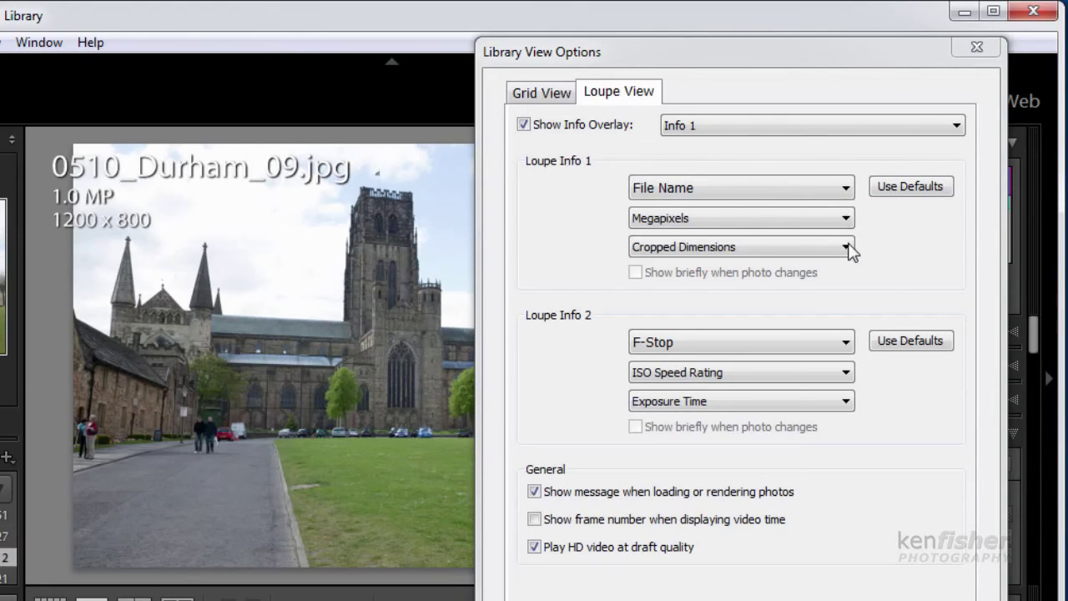
Step: Review the choices for the first two Loupe Info 1 lines, keeping File Name and Megapixels
{"action": "left_click", "coordinate": [847, 192]}
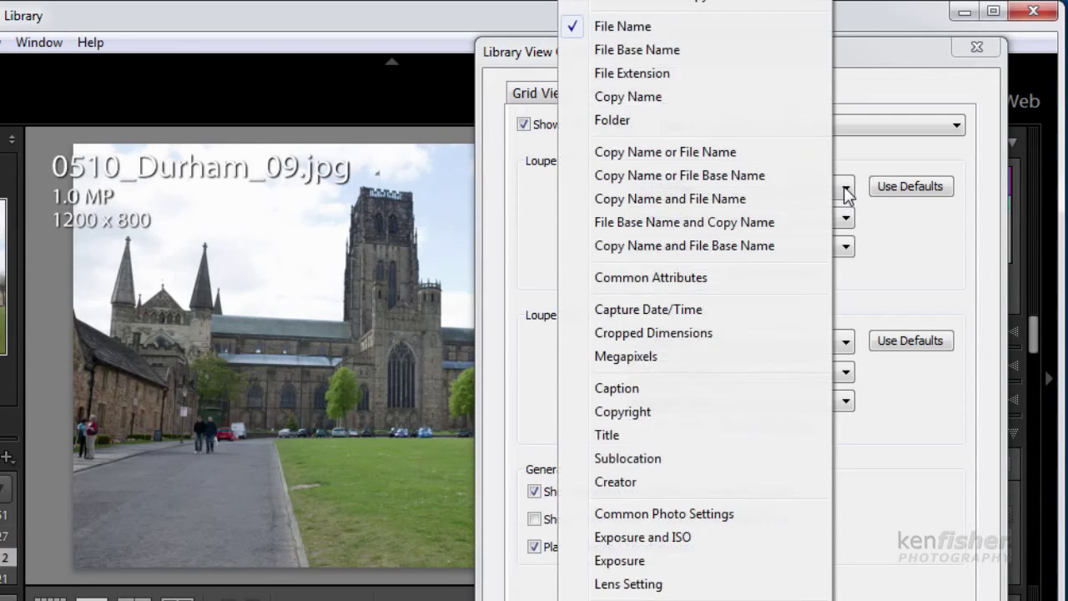
{"action": "left_click", "coordinate": [846, 189]}
{"action": "left_click", "coordinate": [846, 218]}
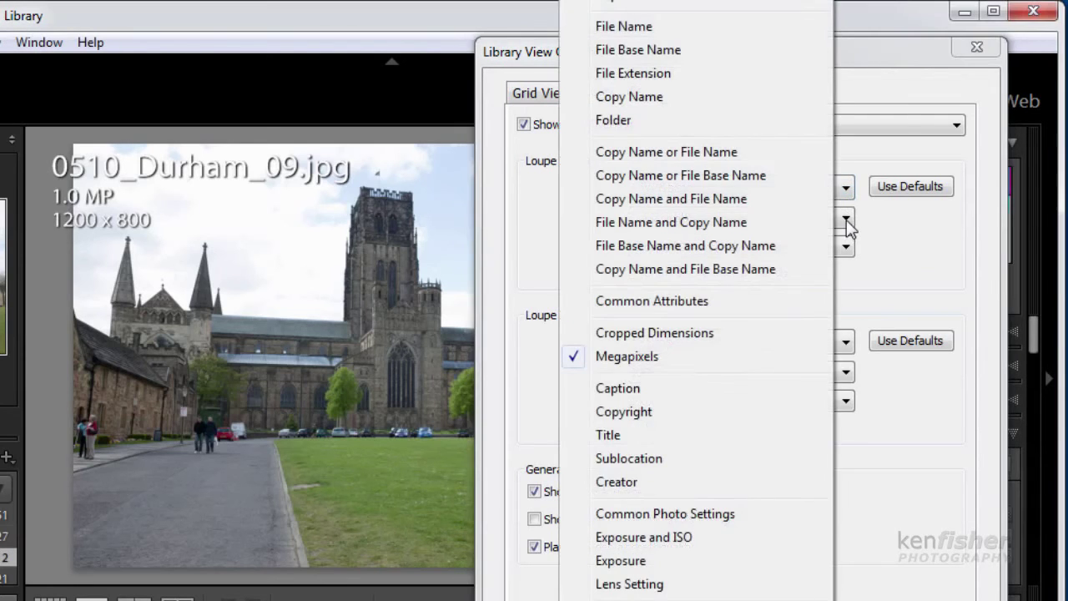
{"action": "left_click", "coordinate": [846, 219]}
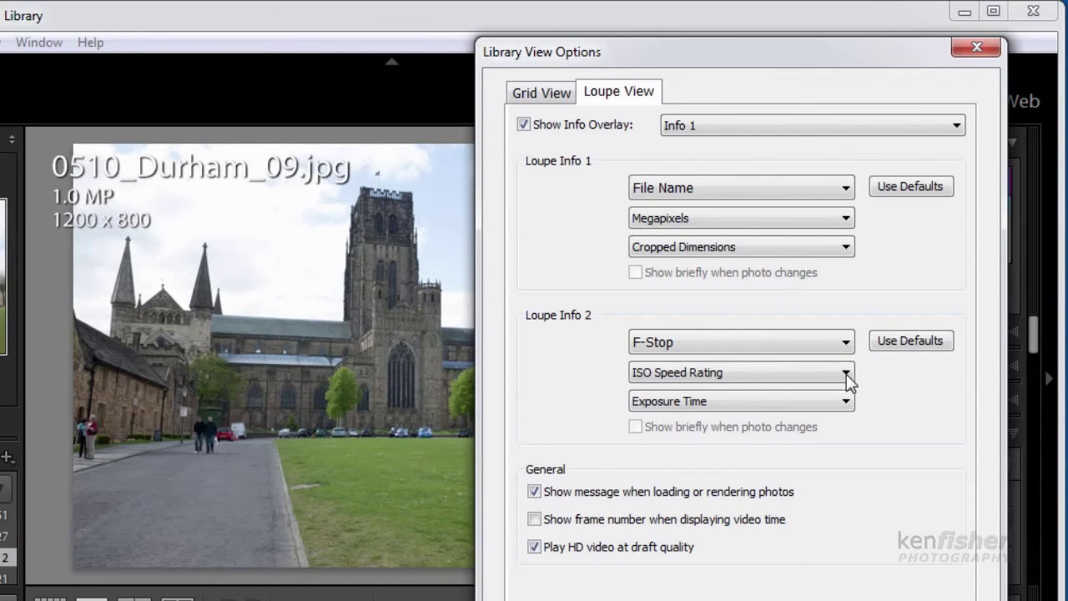
Step: Set the Loupe view's info overlay to Info 2 and close the Library View Options
{"action": "left_click", "coordinate": [958, 129]}
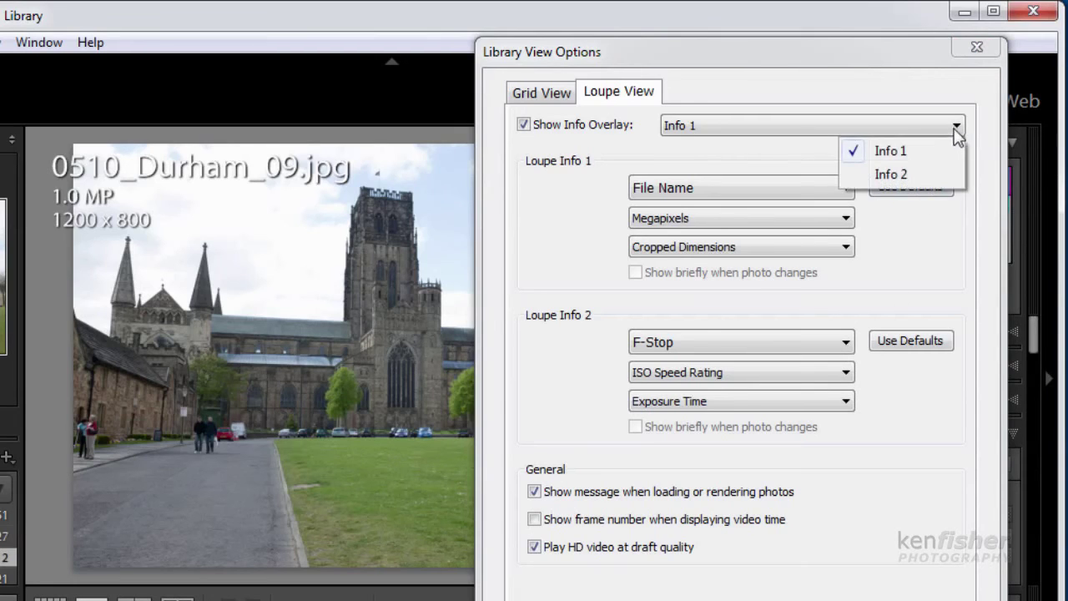
{"action": "left_click", "coordinate": [907, 176]}
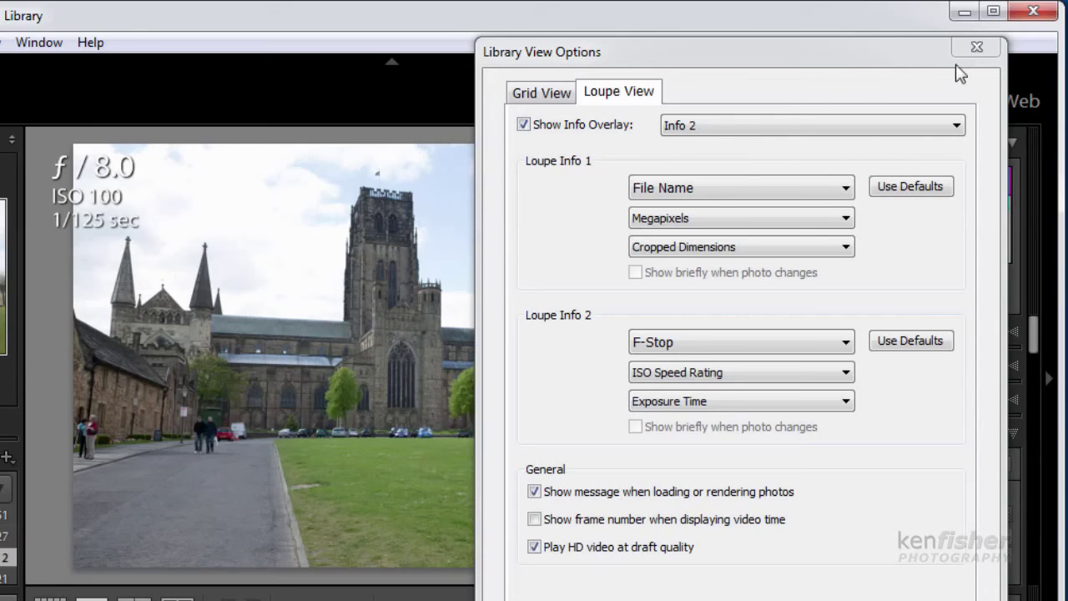
{"action": "left_click", "coordinate": [977, 47]}
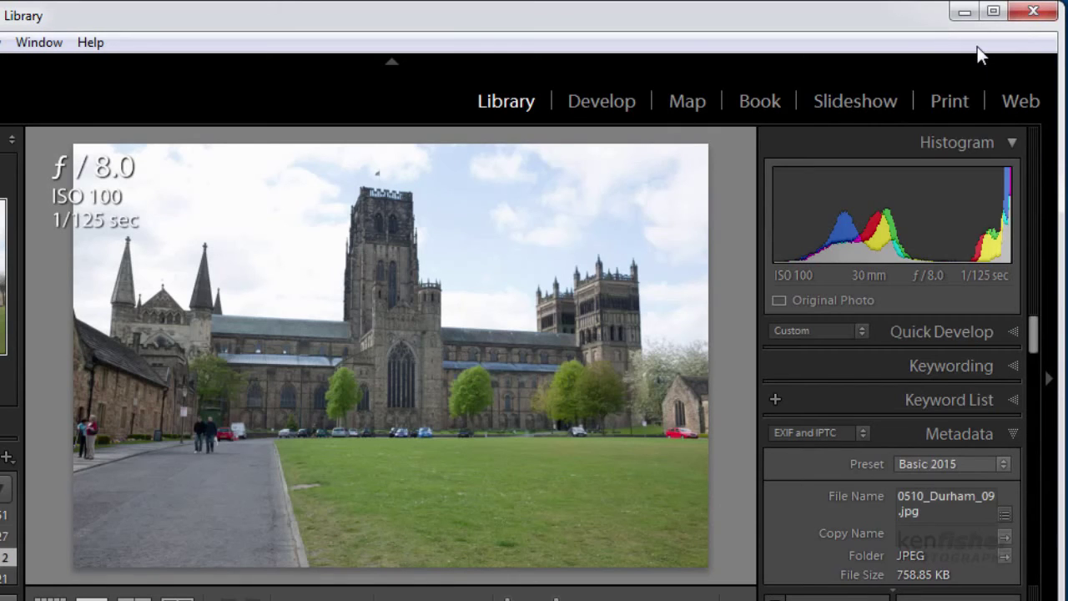
Step: Return to Grid view and cycle the thumbnails through cells without extras, compact cells and expanded cells
{"action": "key", "text": "g"}
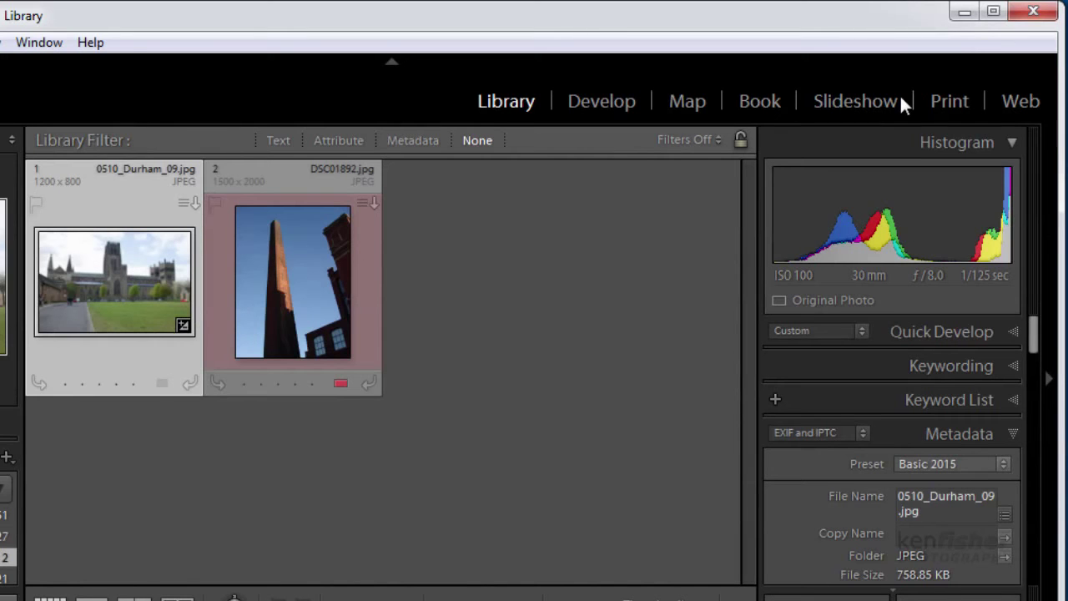
{"action": "key", "text": "j"}
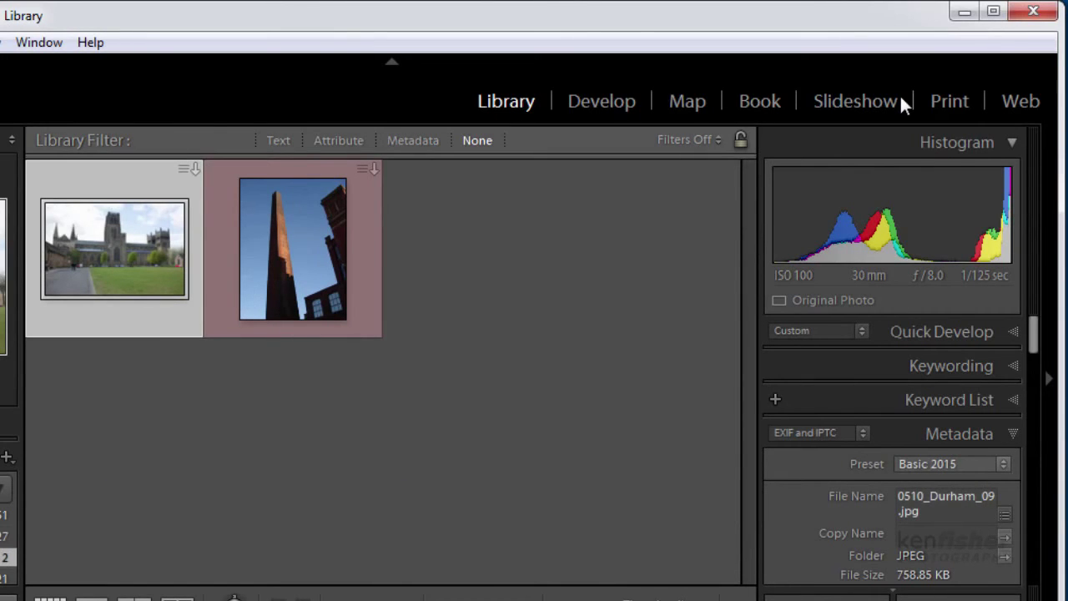
{"action": "key", "text": "j"}
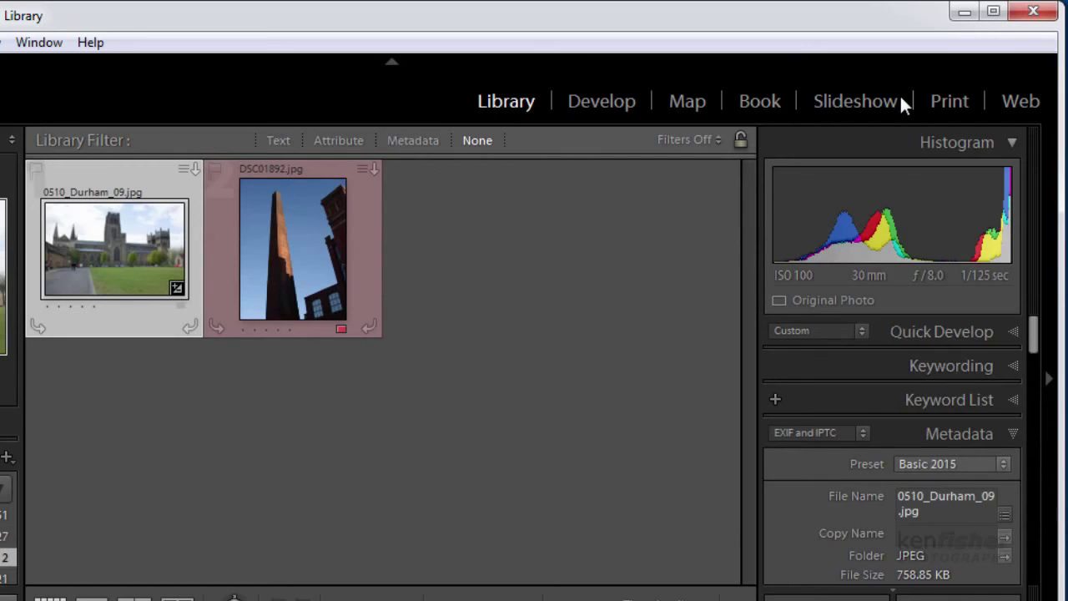
{"action": "key", "text": "j"}
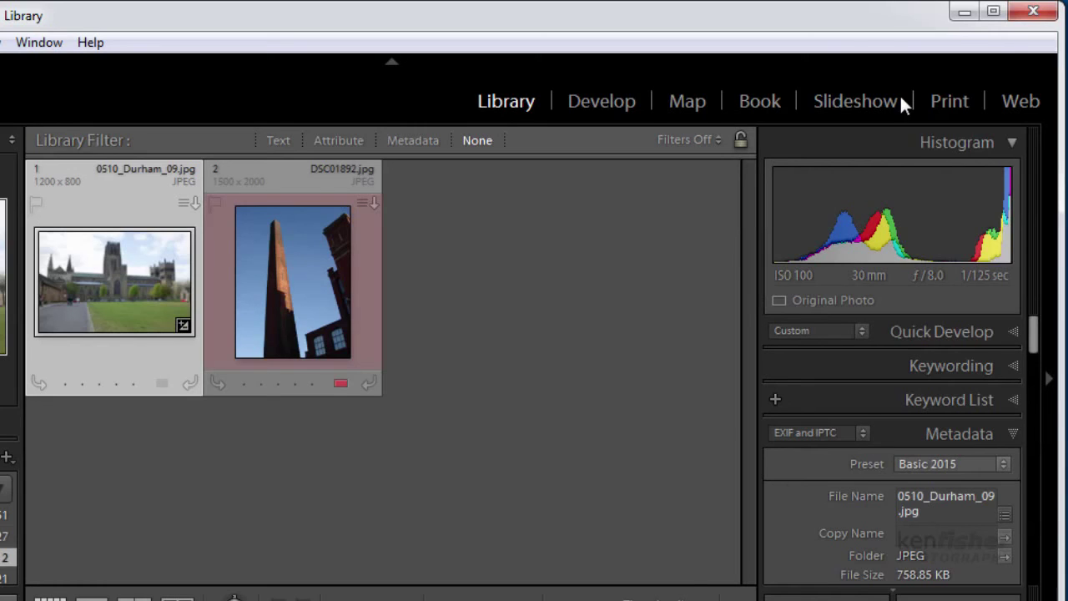
Step: Open the Library View Options from the grid to view the Grid View settings, and close them again
{"action": "key", "text": "ctrl+j"}
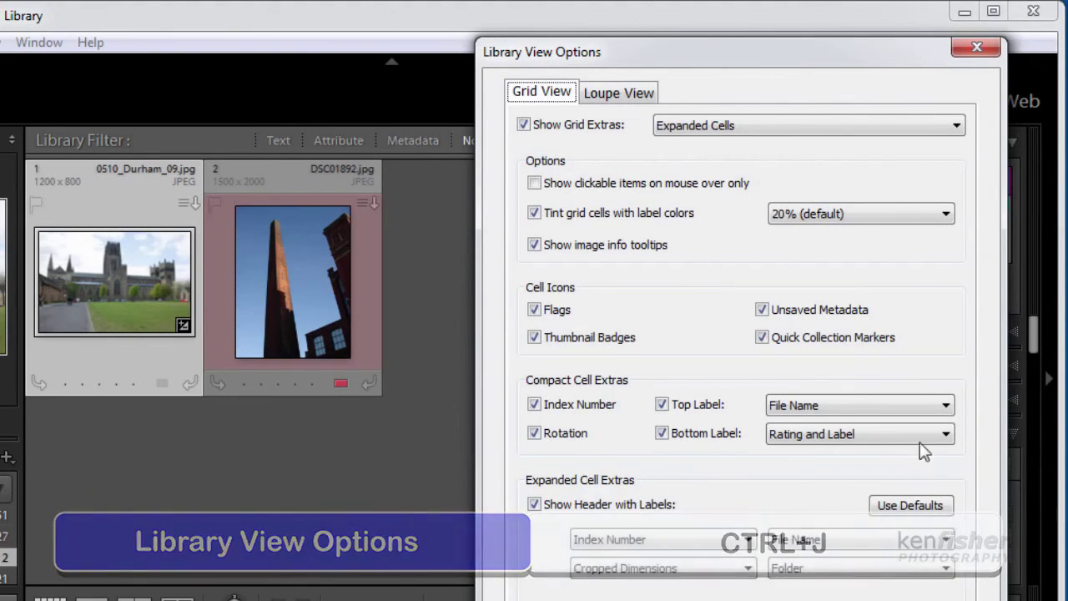
{"action": "left_click", "coordinate": [976, 50]}
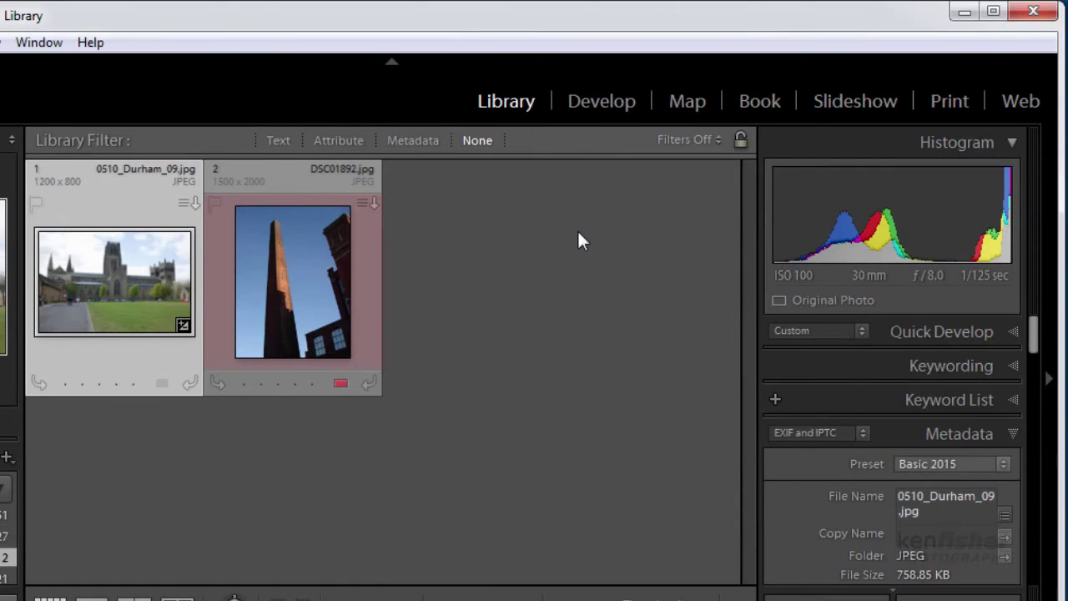
Step: Show the cathedral photo in Loupe view, cycle its overlay through off, Info 1 and Info 2, and reopen the Library View Options
{"action": "key", "text": "e"}
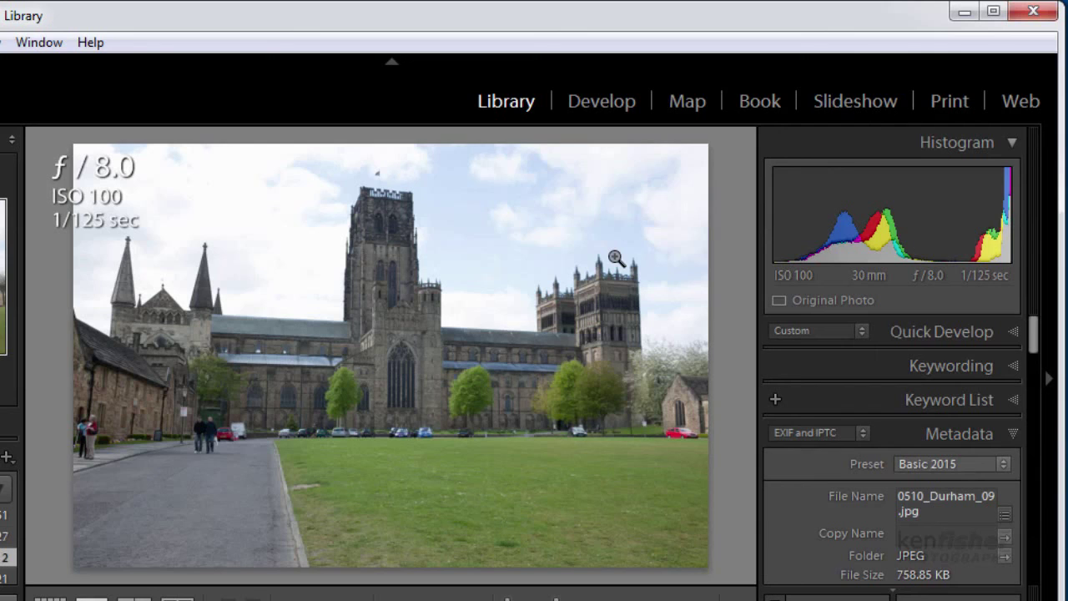
{"action": "key", "text": "i"}
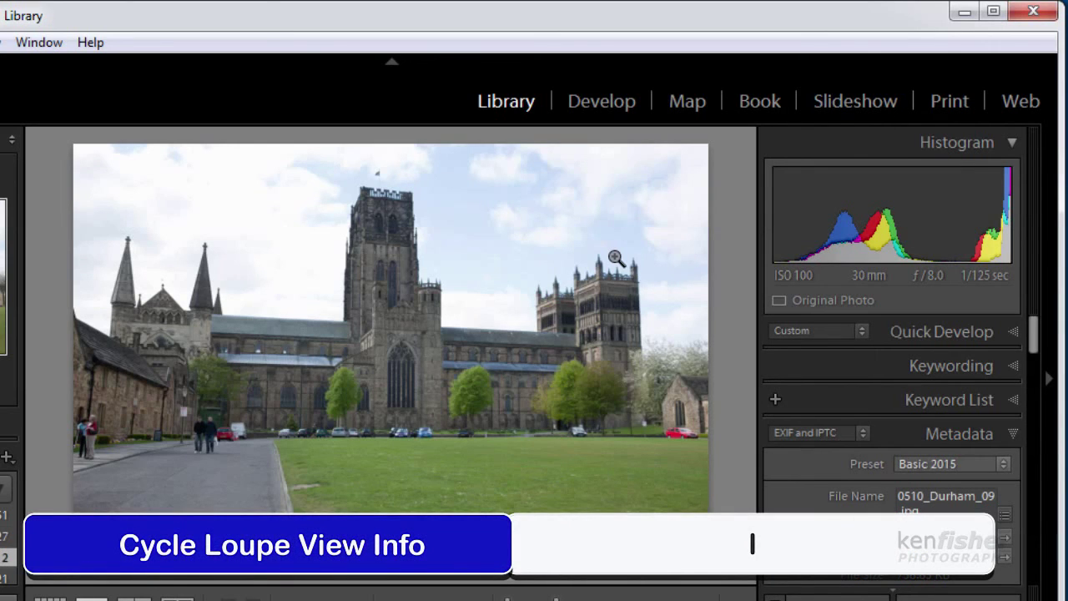
{"action": "key", "text": "i"}
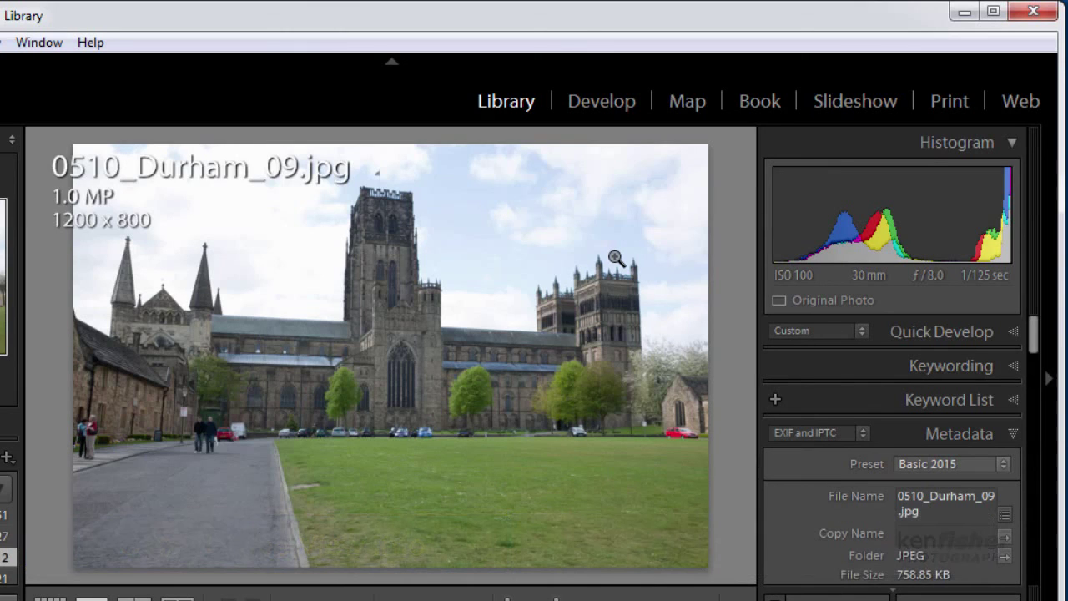
{"action": "key", "text": "i"}
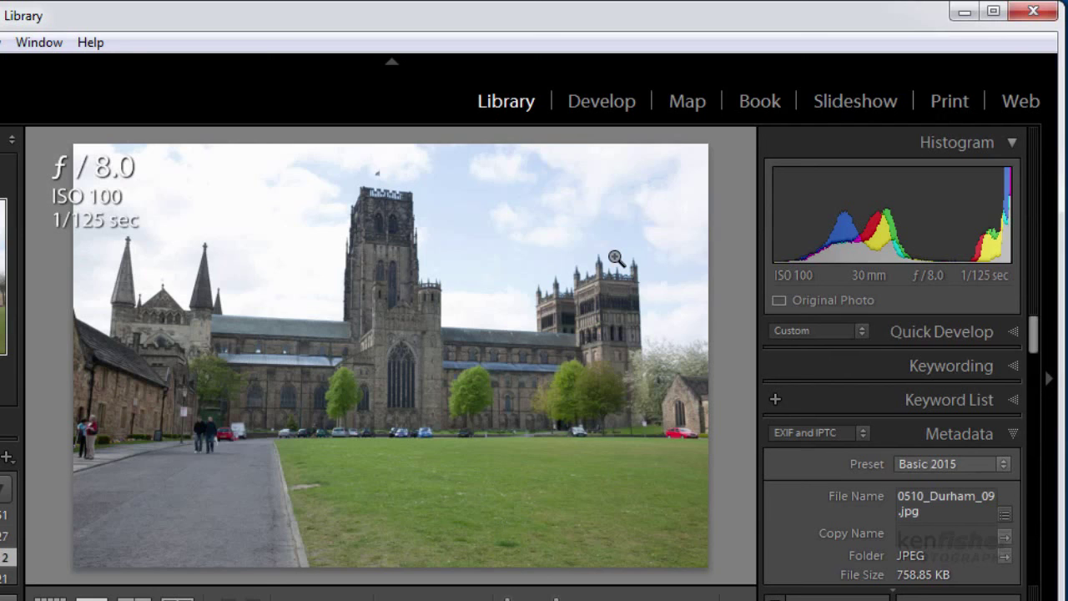
{"action": "key", "text": "ctrl+j"}
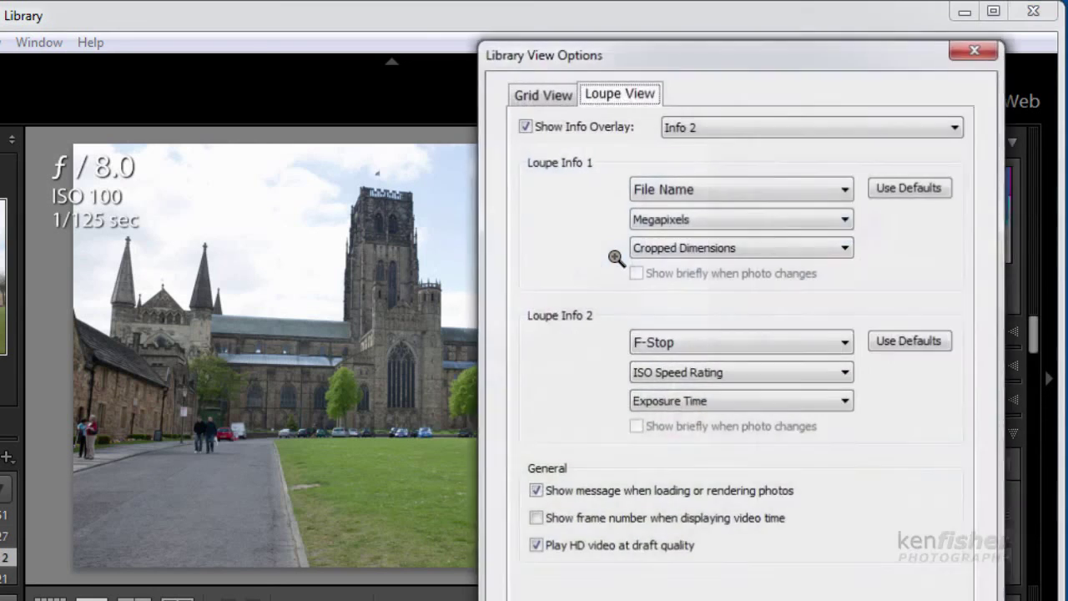